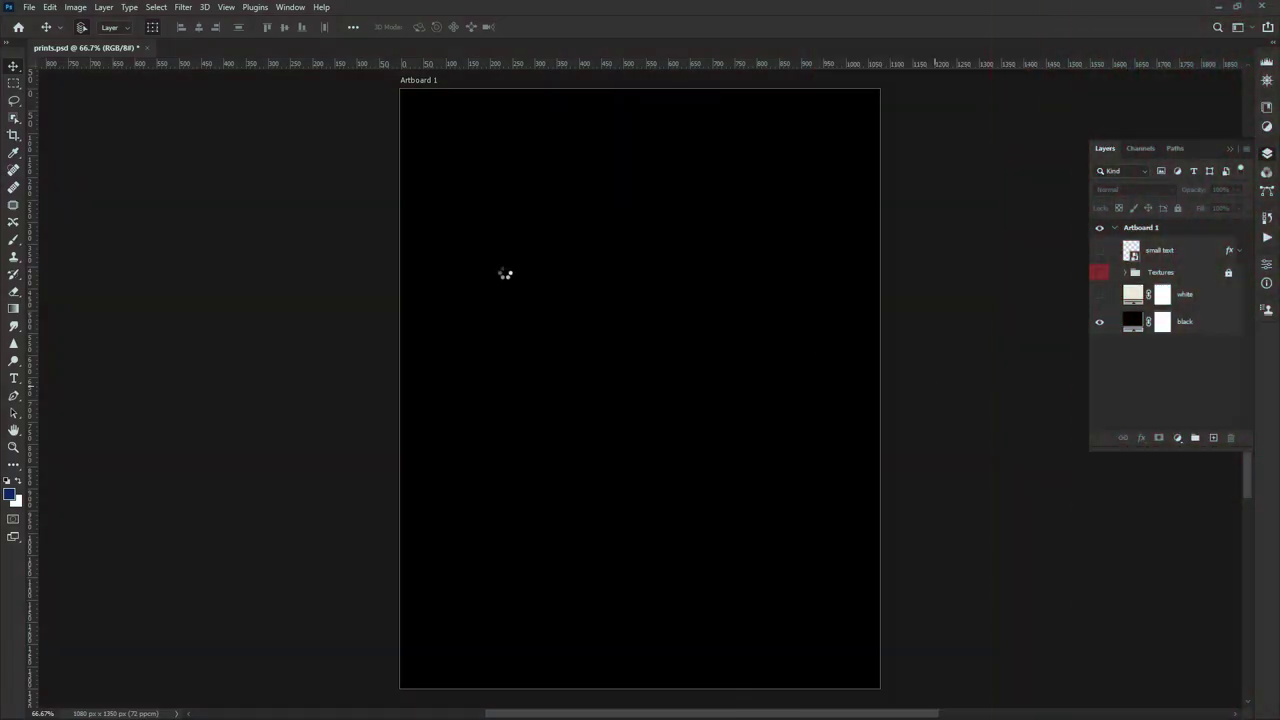
Set up the Type tool with #ffffff white text in Plus Jakarta Sans SemiBold
key(t)
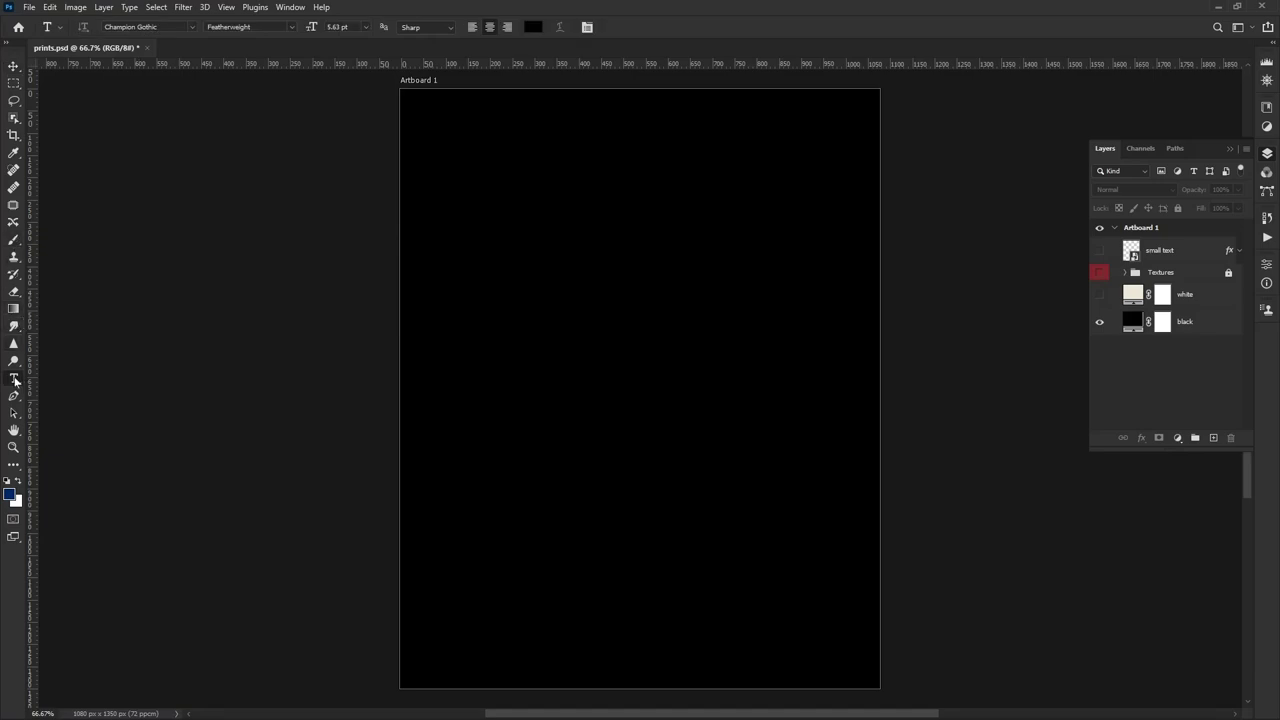
click(533, 27)
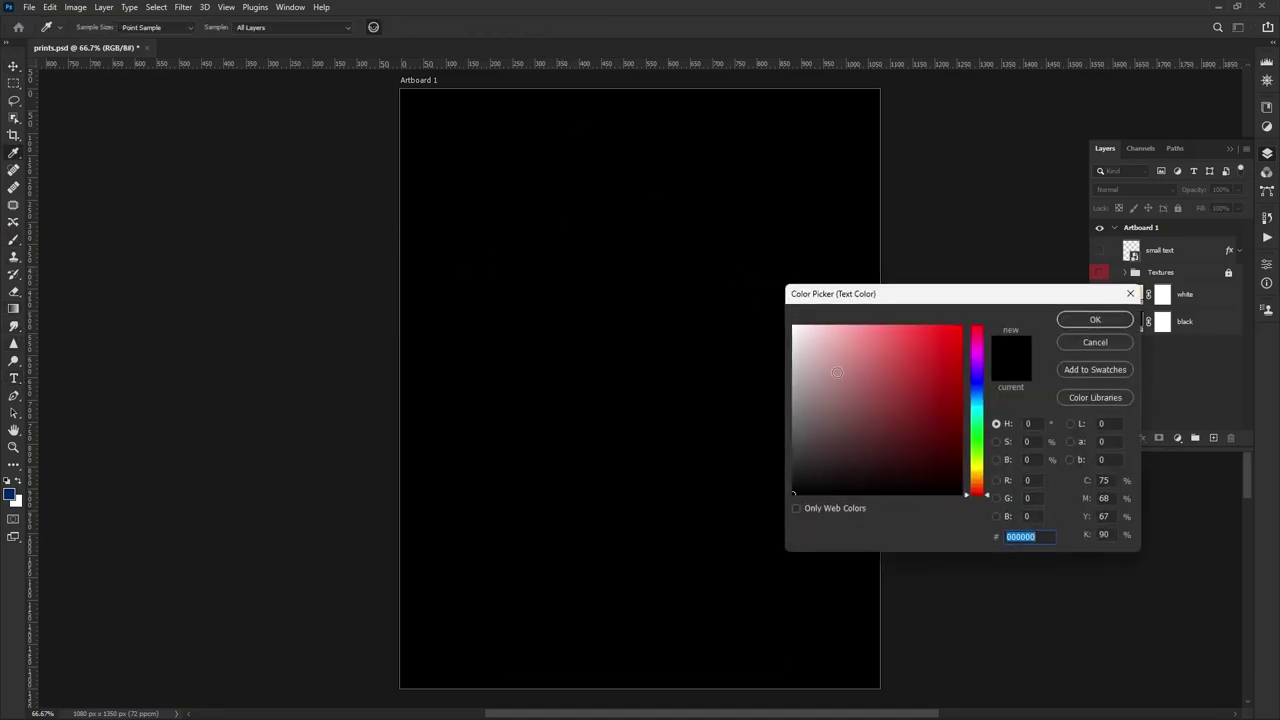
text(ffffff)
key(Return)
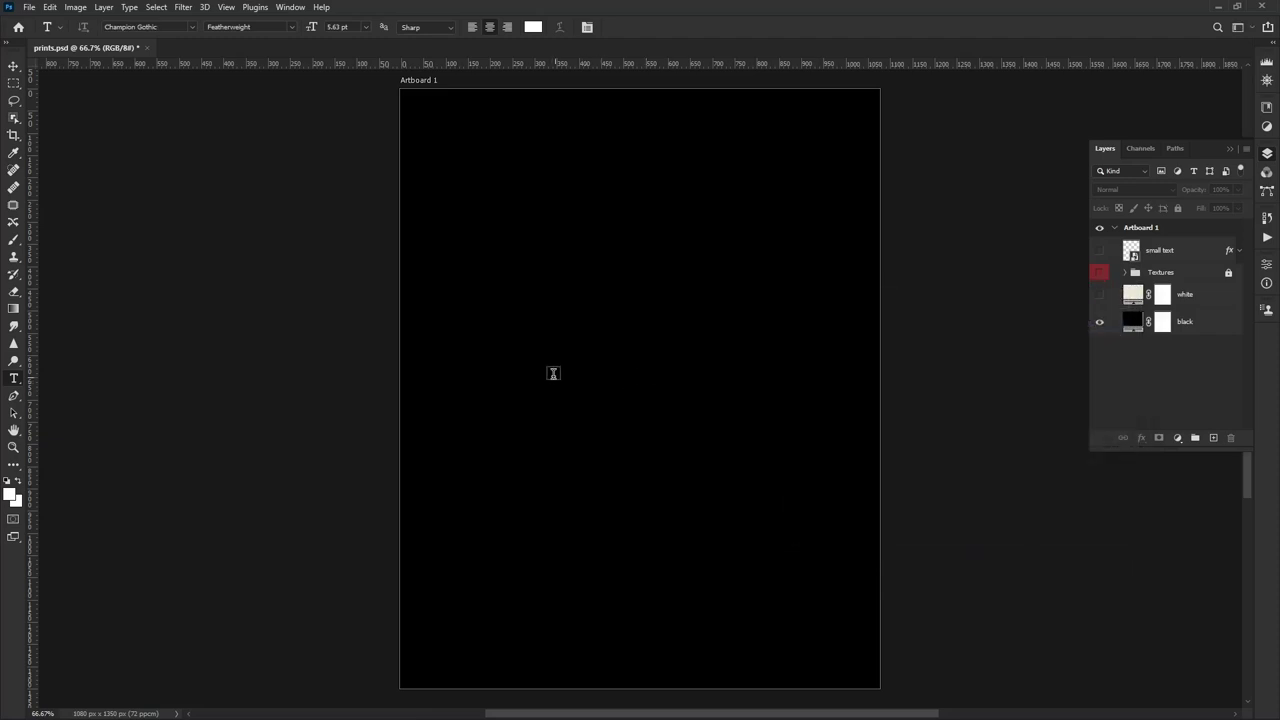
click(135, 27)
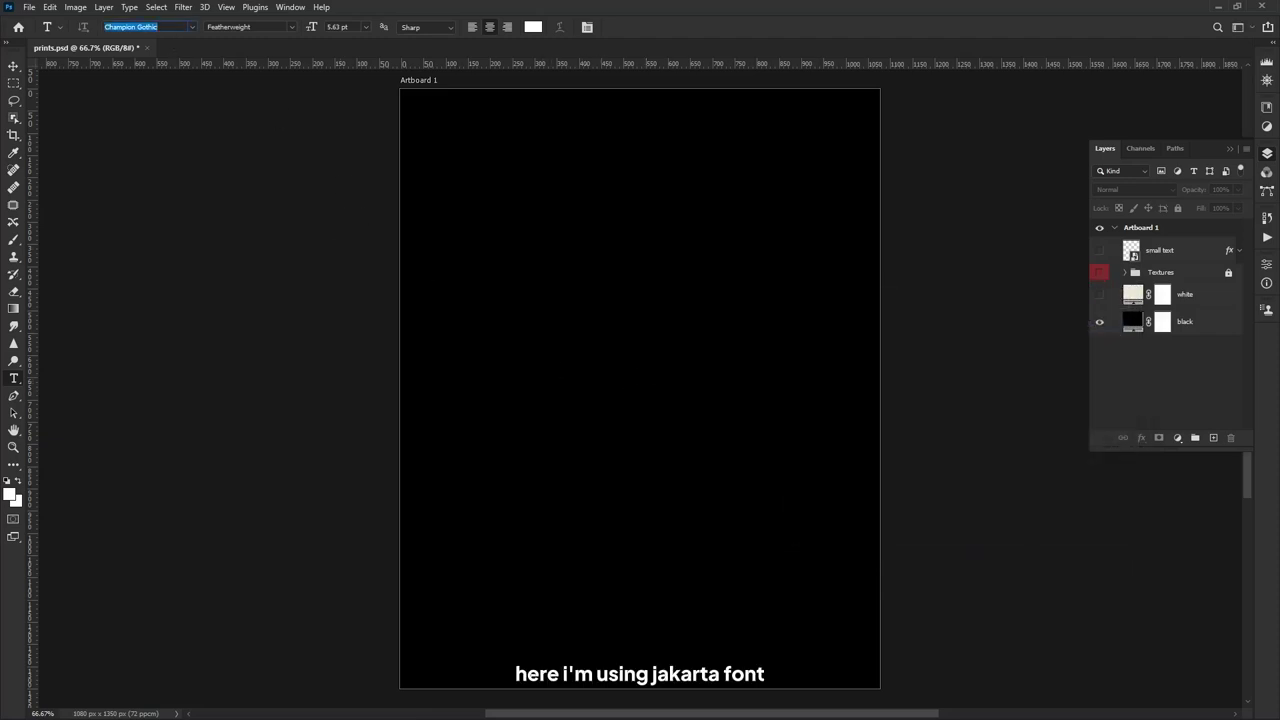
text(jaka)
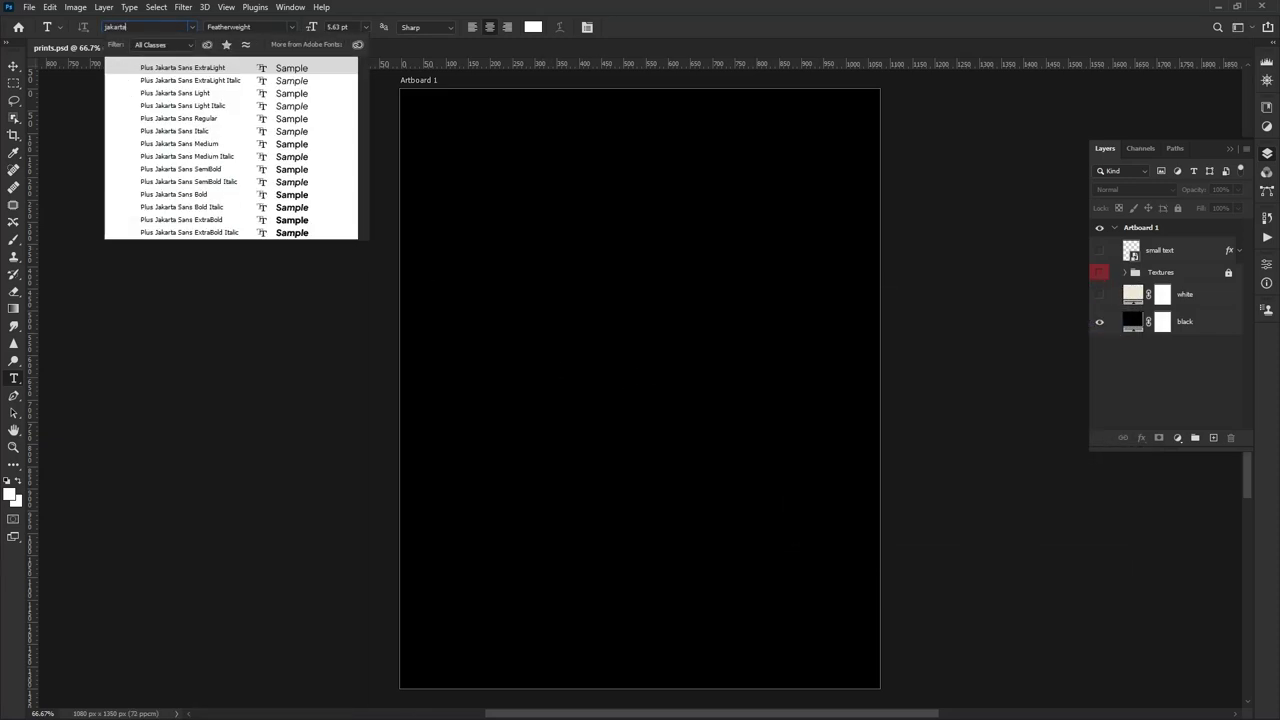
click(185, 169)
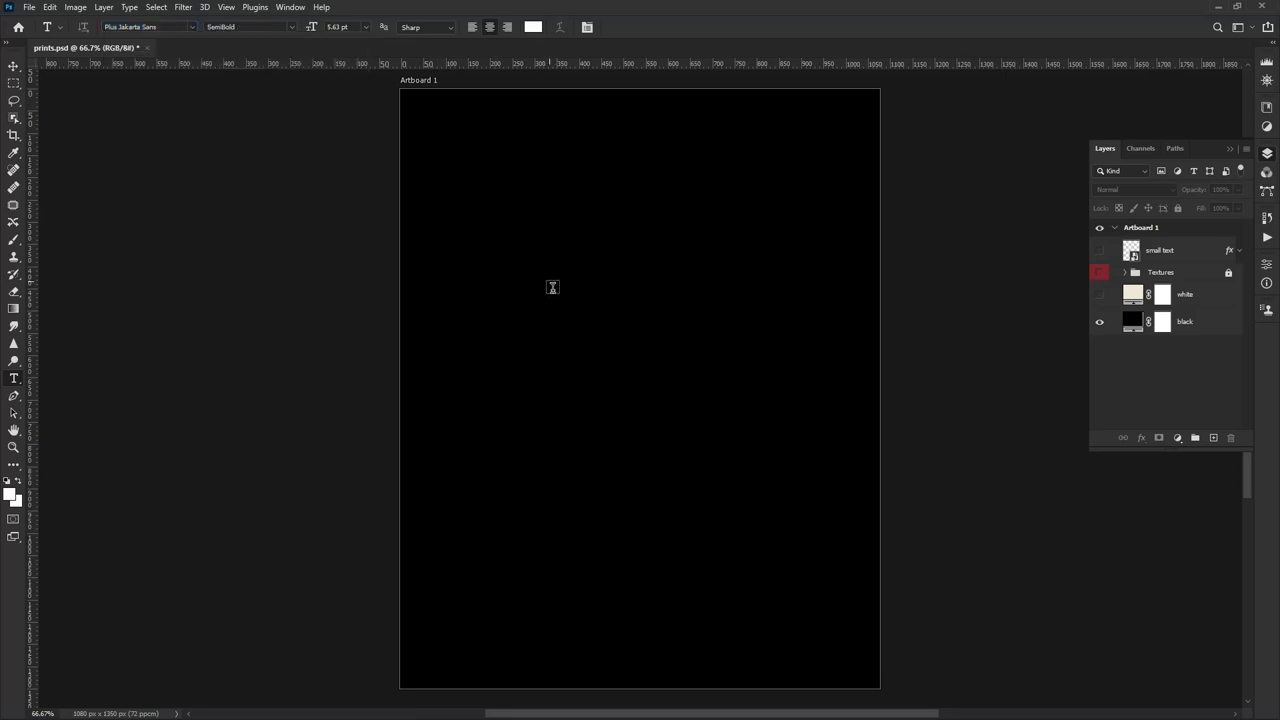
Create an 80 pt text layer on the artboard, replacing the placeholder with the phrase
click(560, 356)
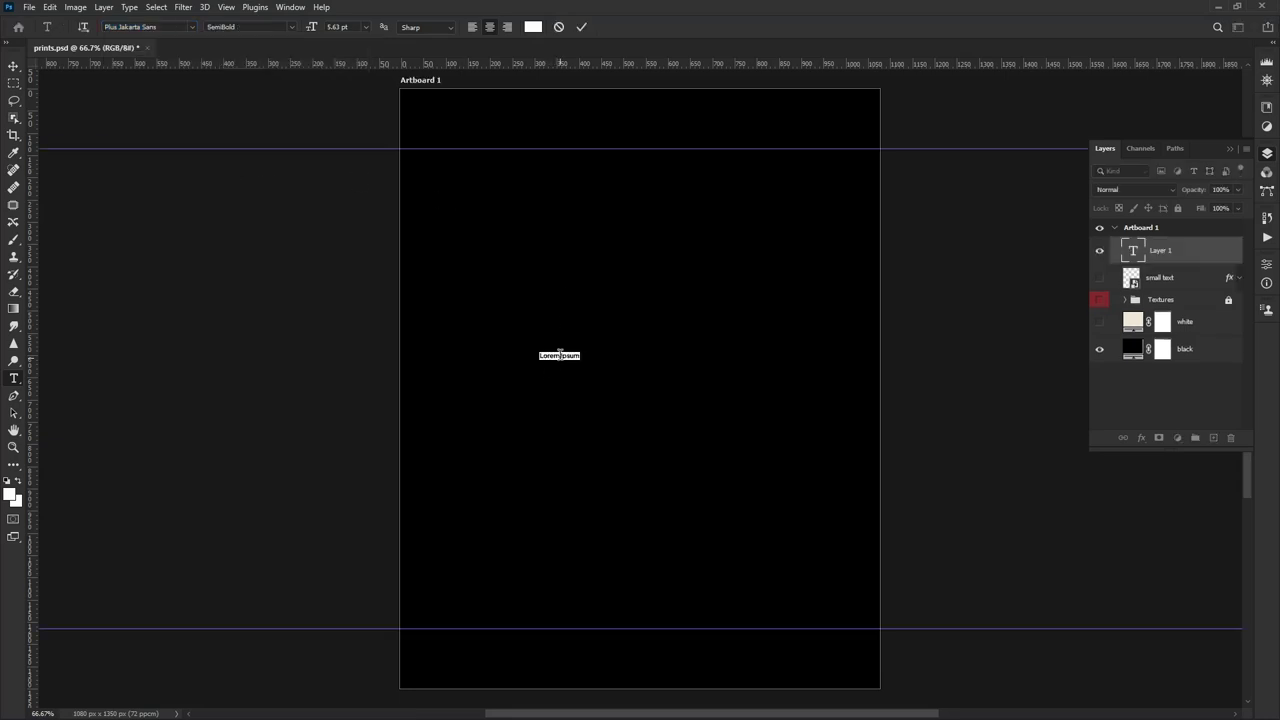
click(349, 26)
text(80)
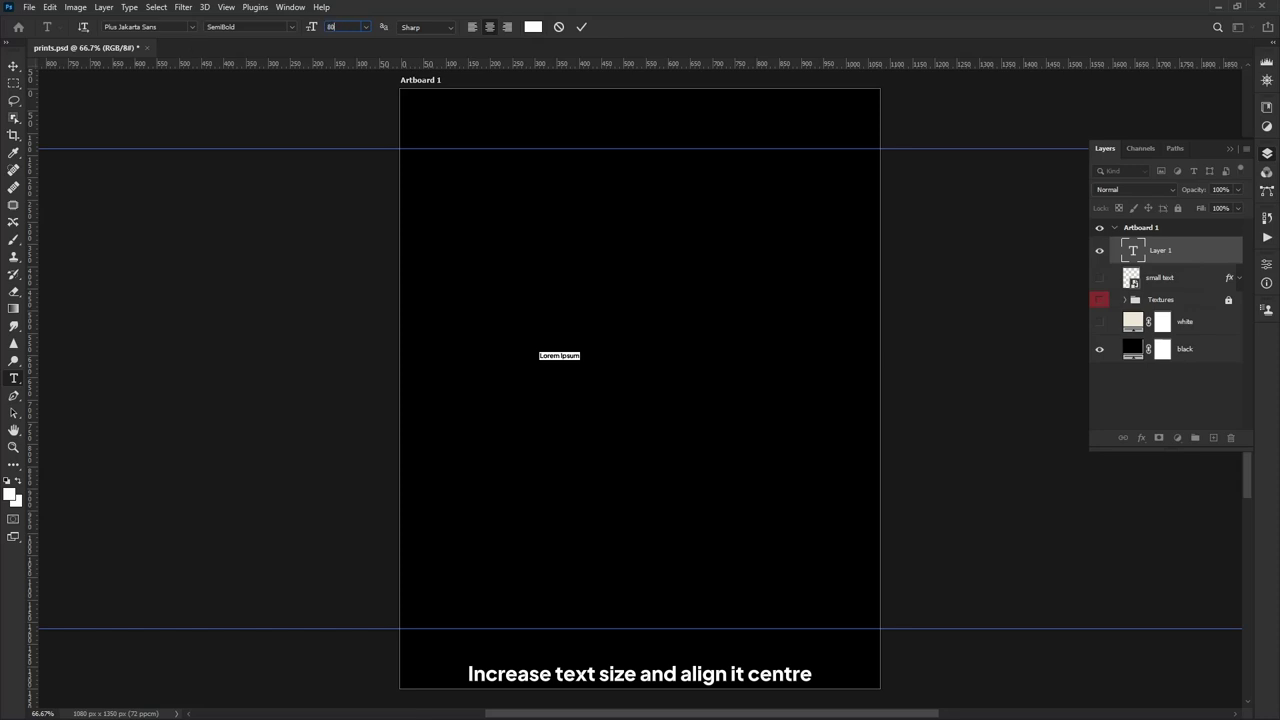
key(Return)
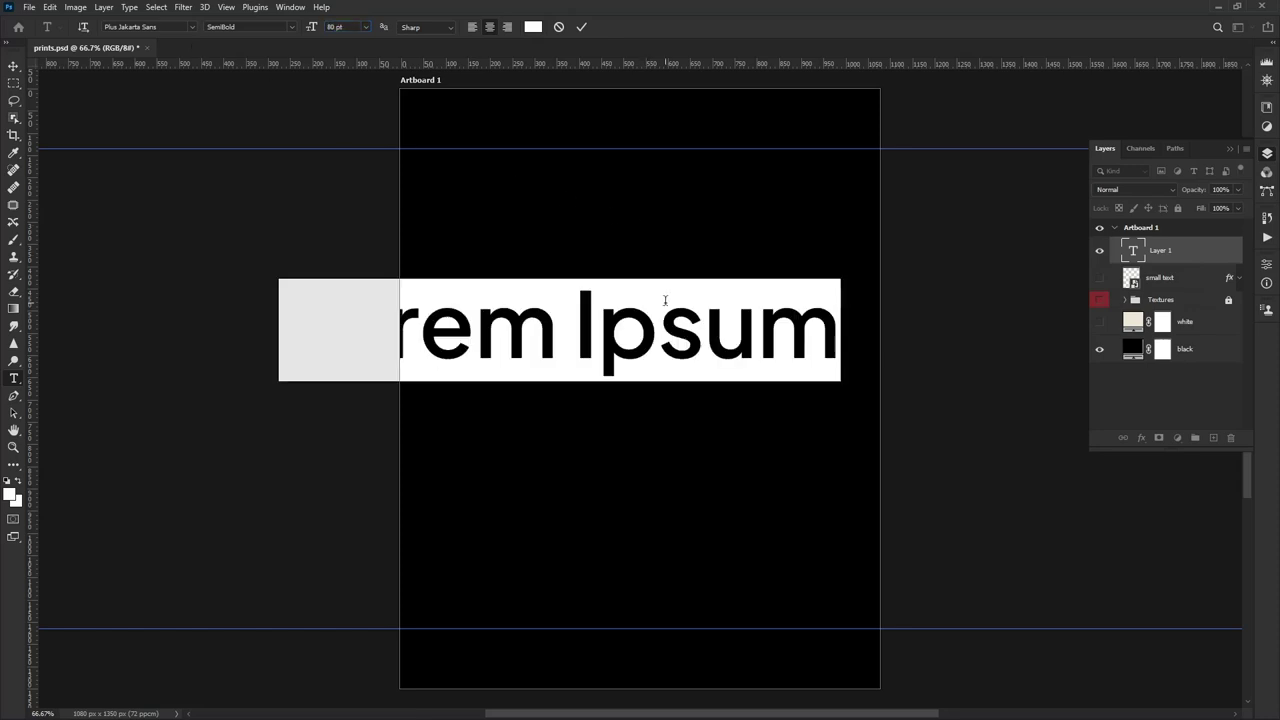
key(BackSpace)
text(I)
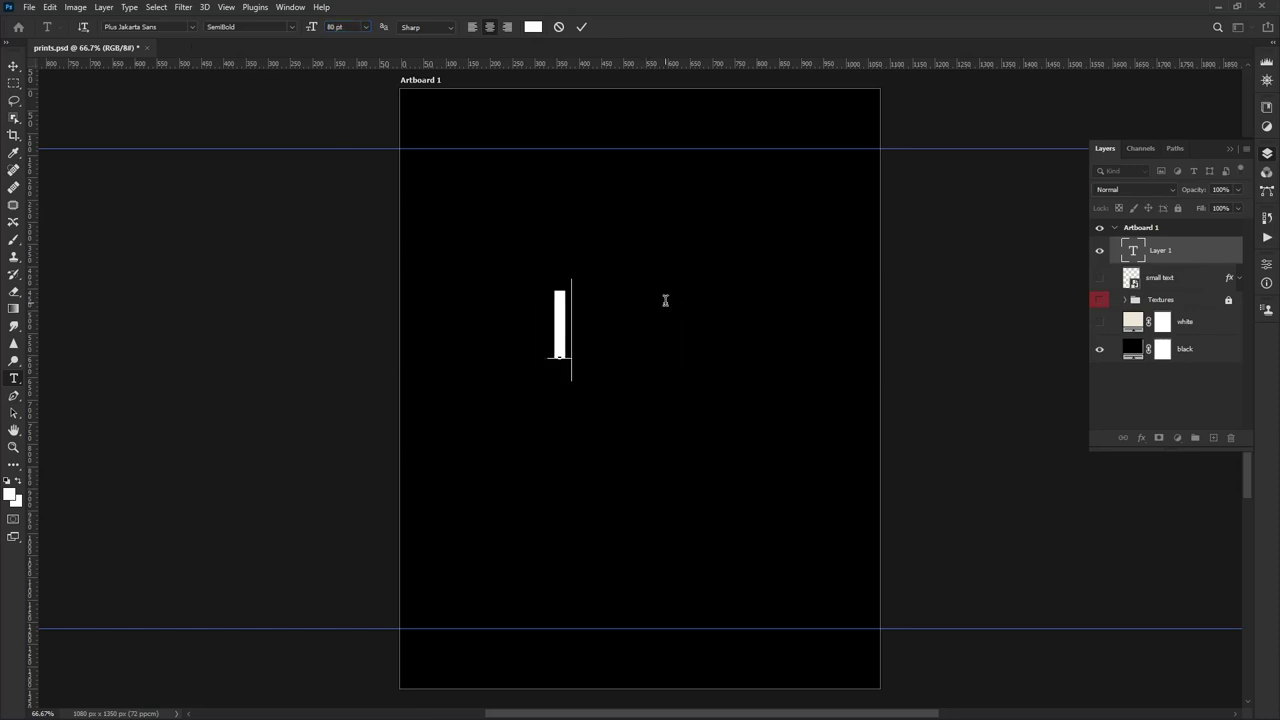
text( think)
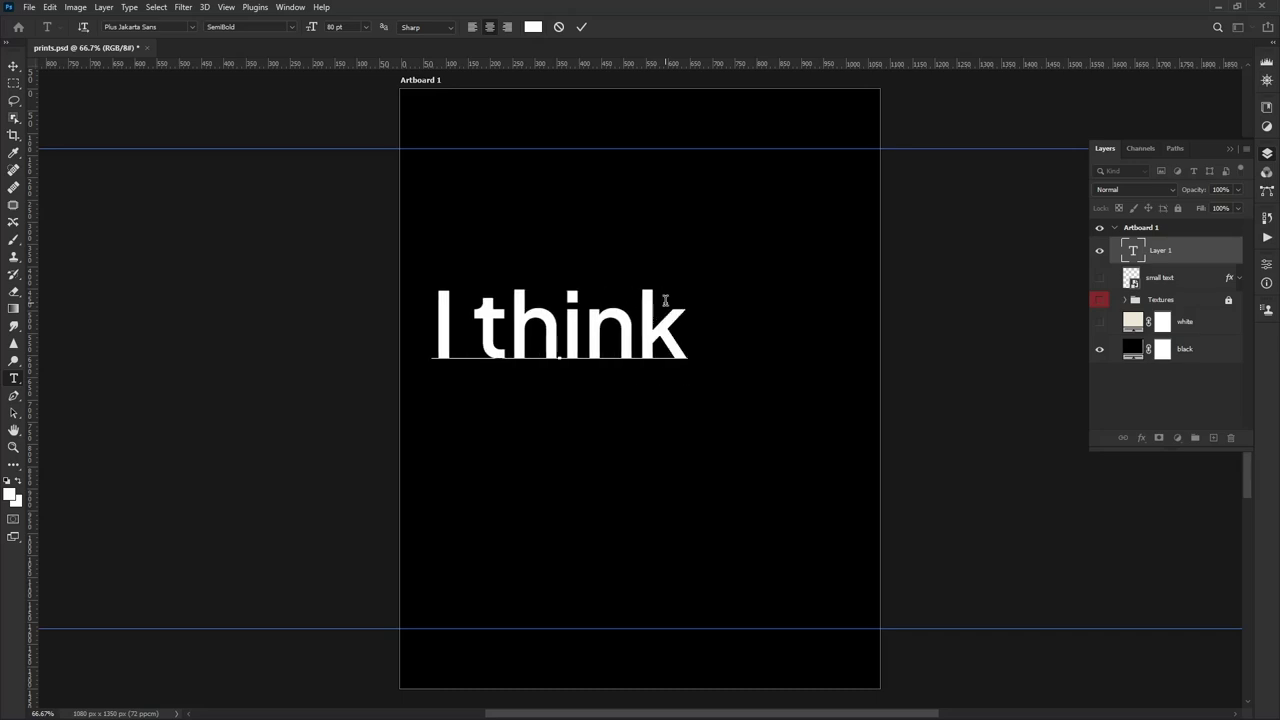
Tighten the kerning between 'h' and 'i' and centre-align all the text
key(Left)
key(Left)
key(Left)
key(alt+Left)
key(alt+Left)
key(alt+Left)
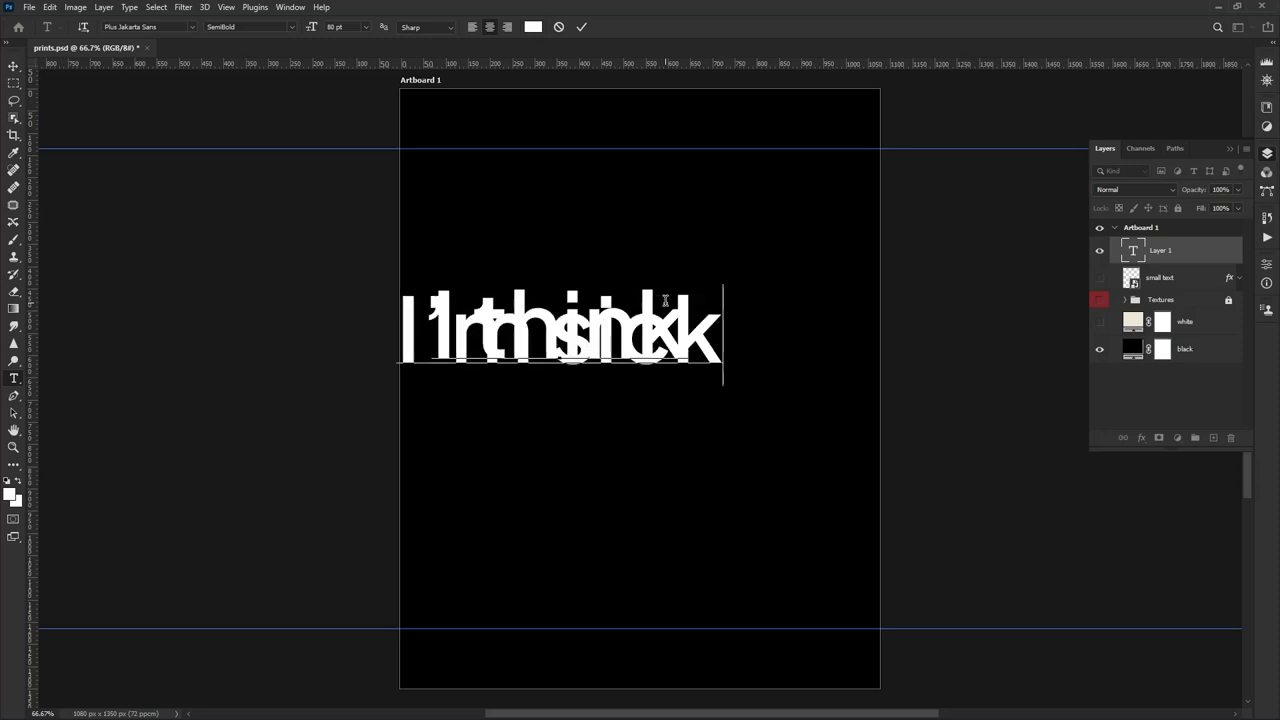
key(ctrl+a)
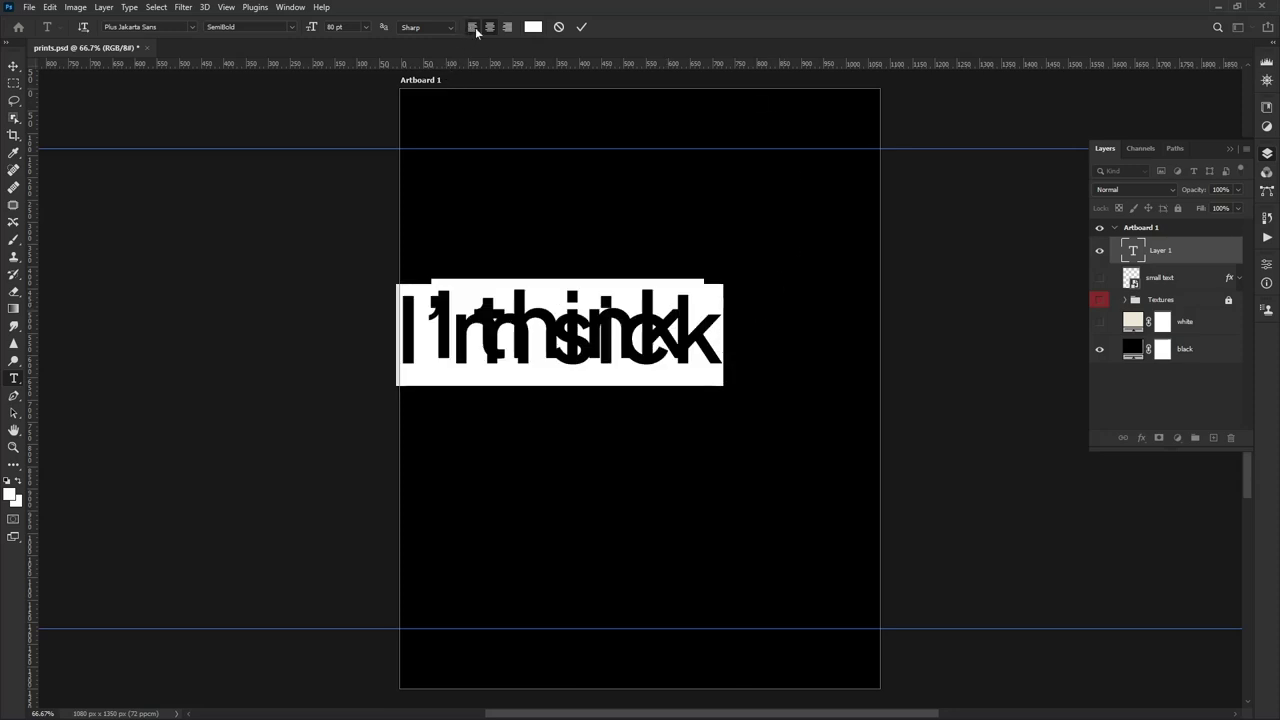
click(489, 27)
Give the text 64 pt leading and -80 tracking, then commit the edits
click(1267, 266)
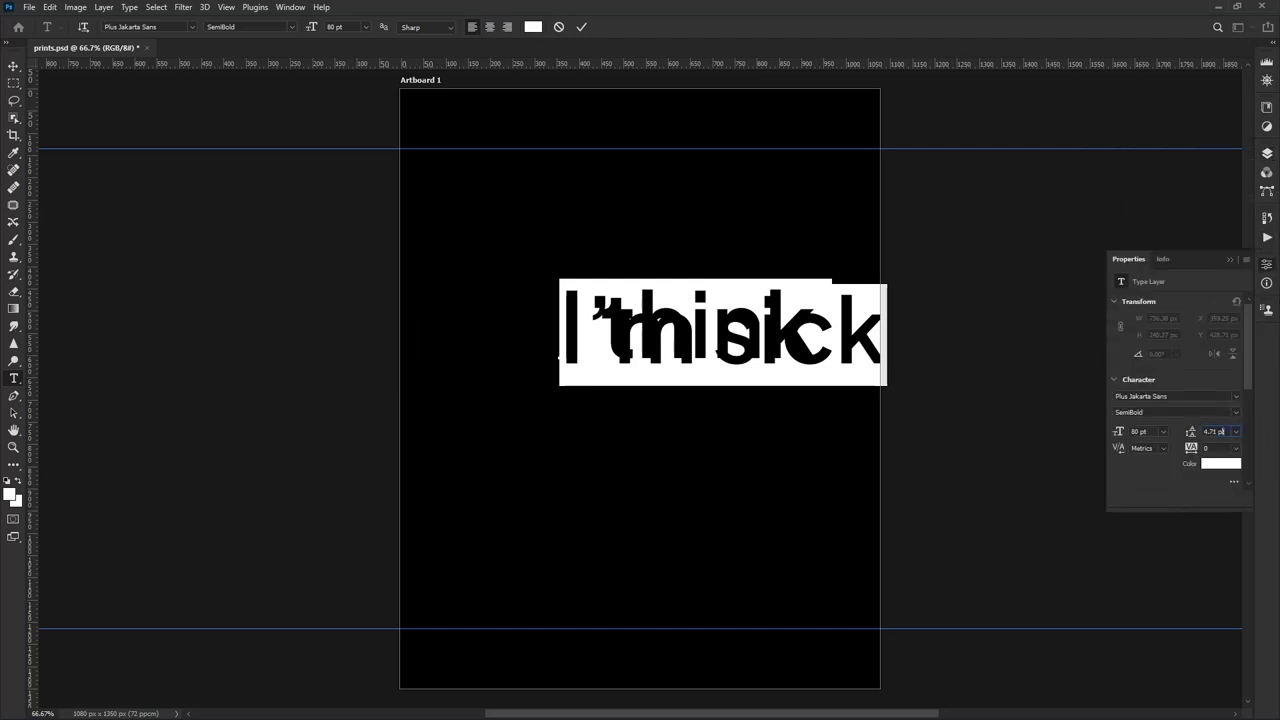
text(75)
key(Return)
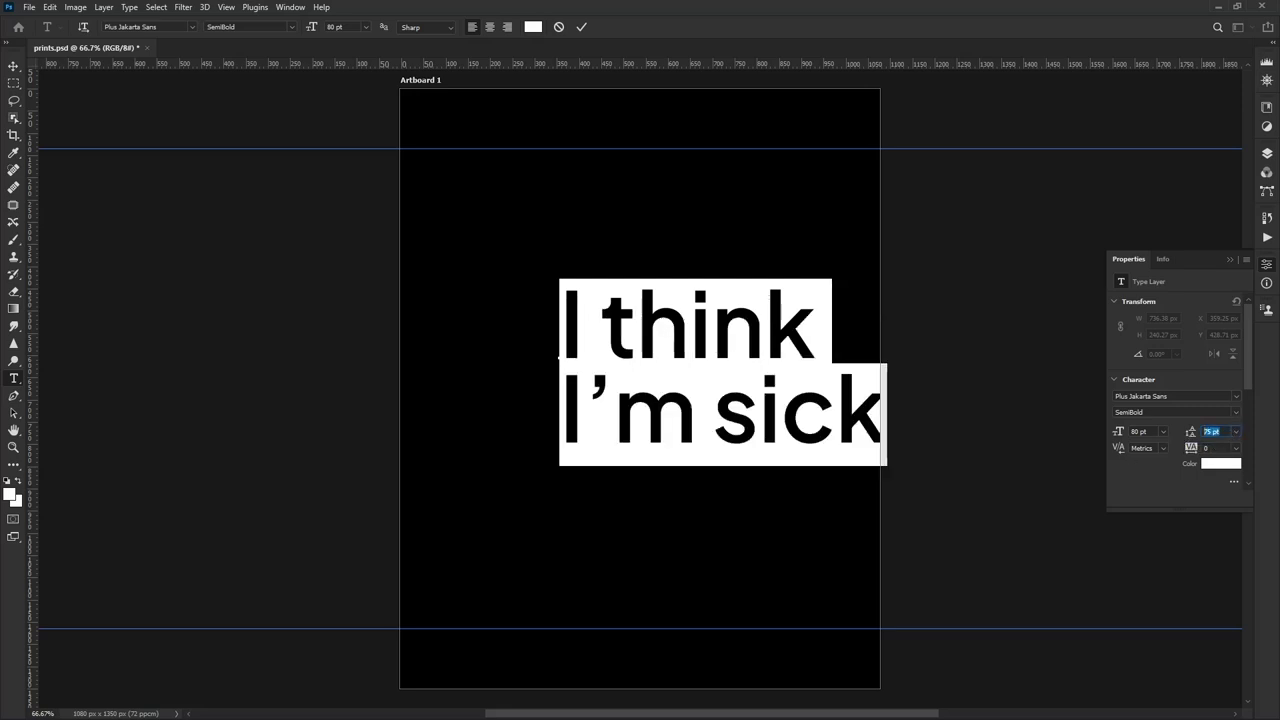
key(Down)
key(Down)
key(Down)
key(Down)
key(Down)
key(Down)
key(Down)
key(Down)
key(Down)
key(Down)
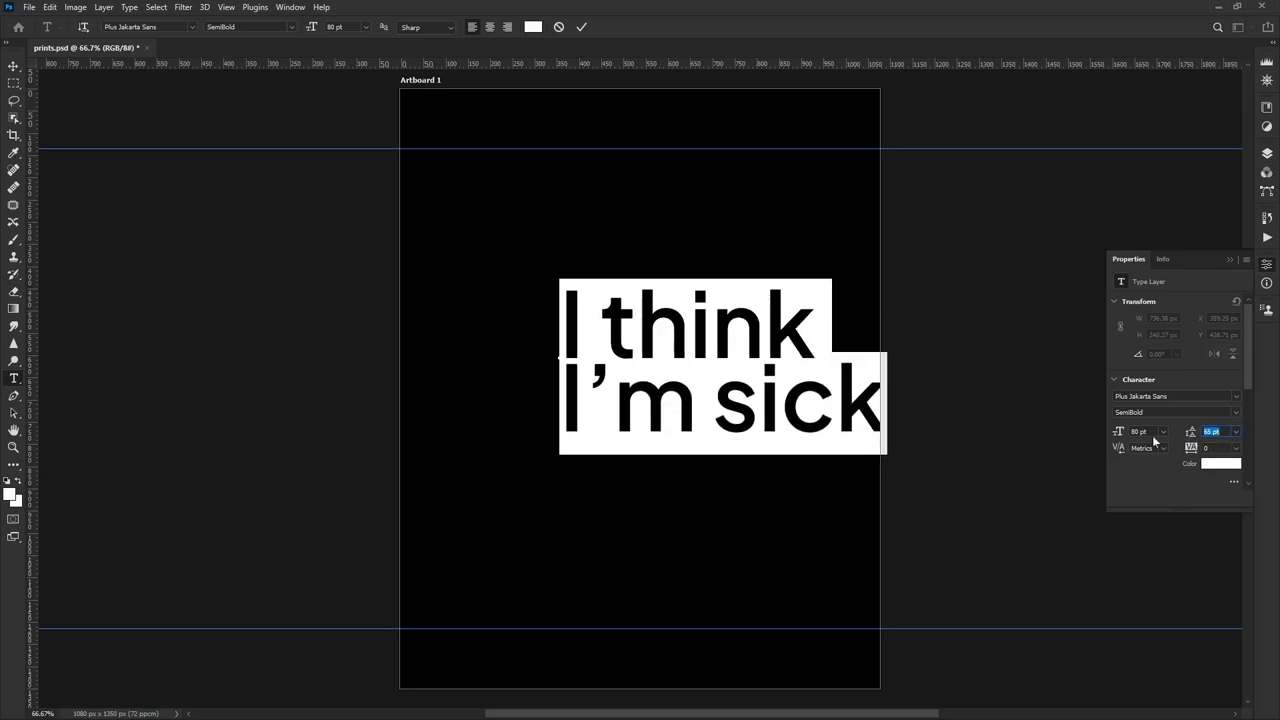
key(Down)
key(Down)
key(Down)
key(Down)
key(Down)
key(Down)
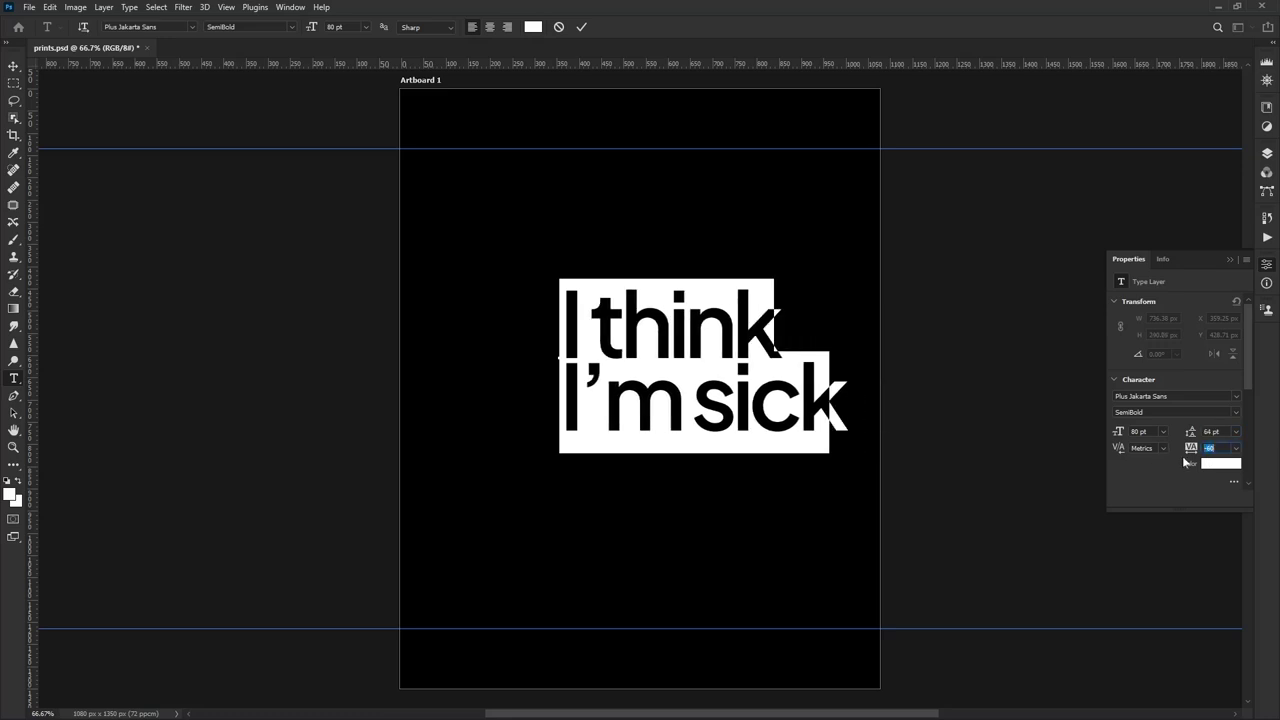
key(Down)
key(Down)
key(Down)
key(Down)
key(Down)
key(Down)
key(Up)
key(Up)
key(Up)
key(Up)
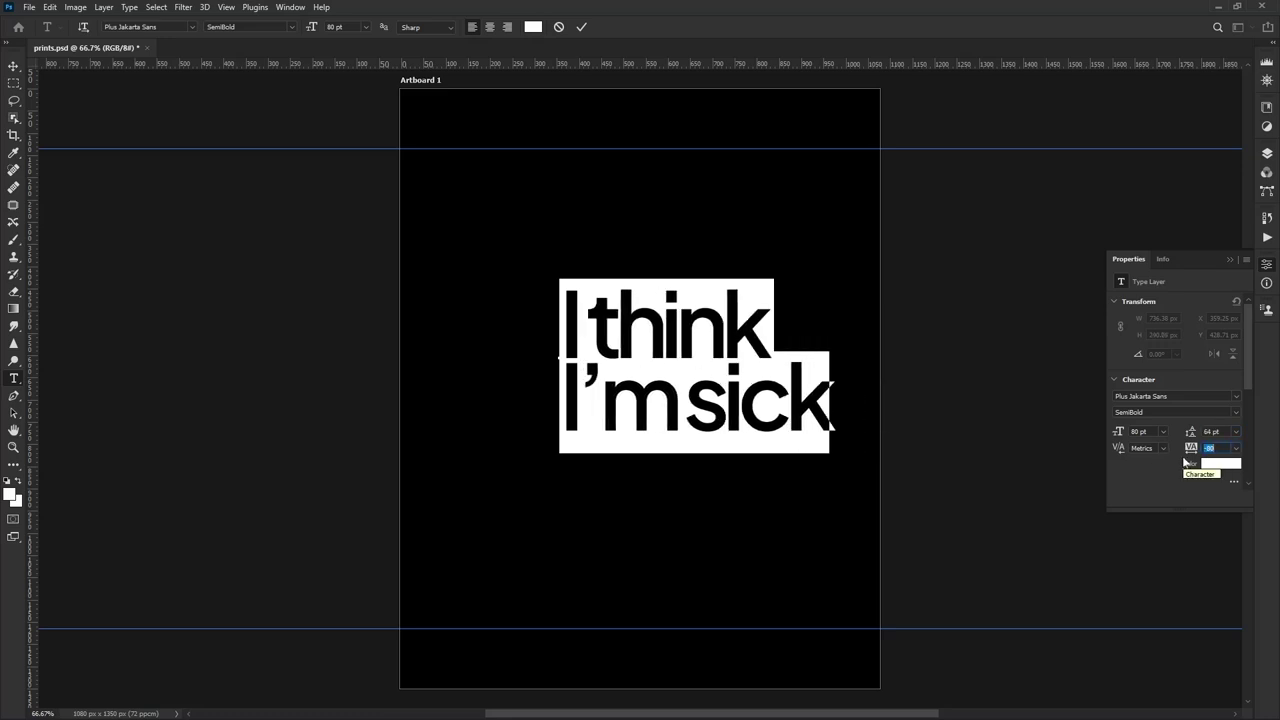
click(582, 26)
Centre the text on the artboard, scale it to about 79%, and move it higher
click(12, 68)
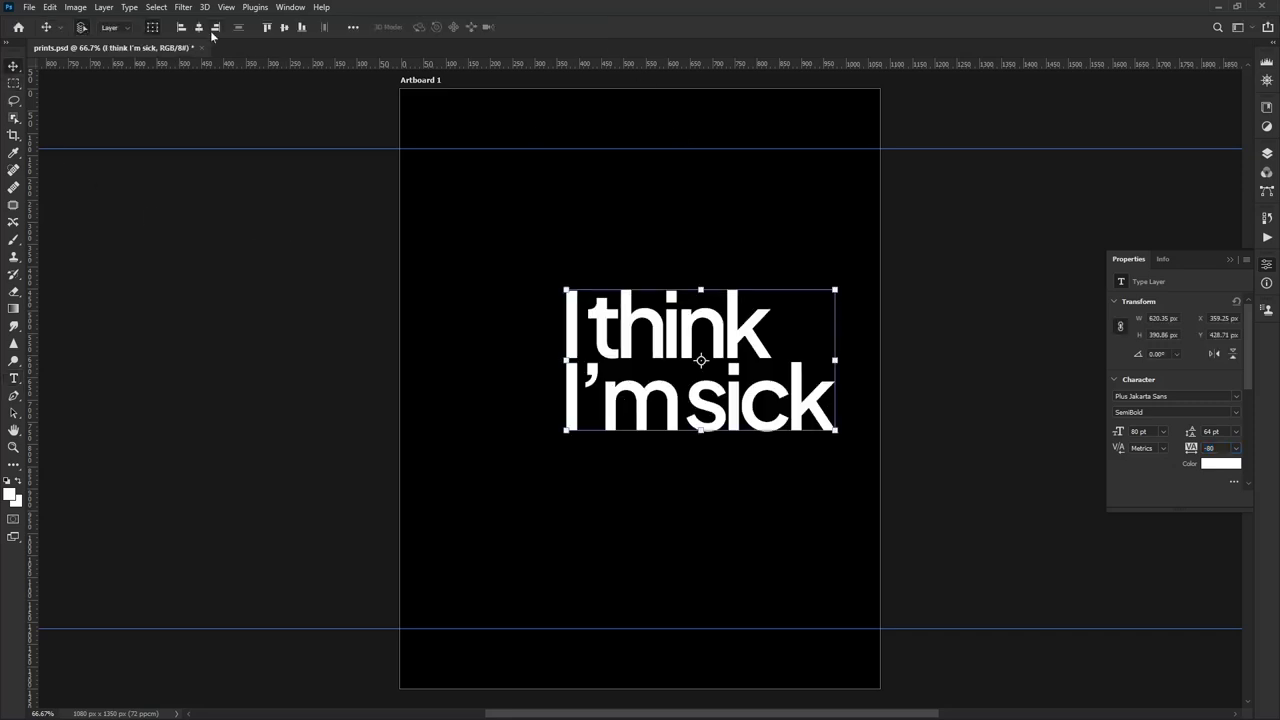
click(198, 27)
click(284, 27)
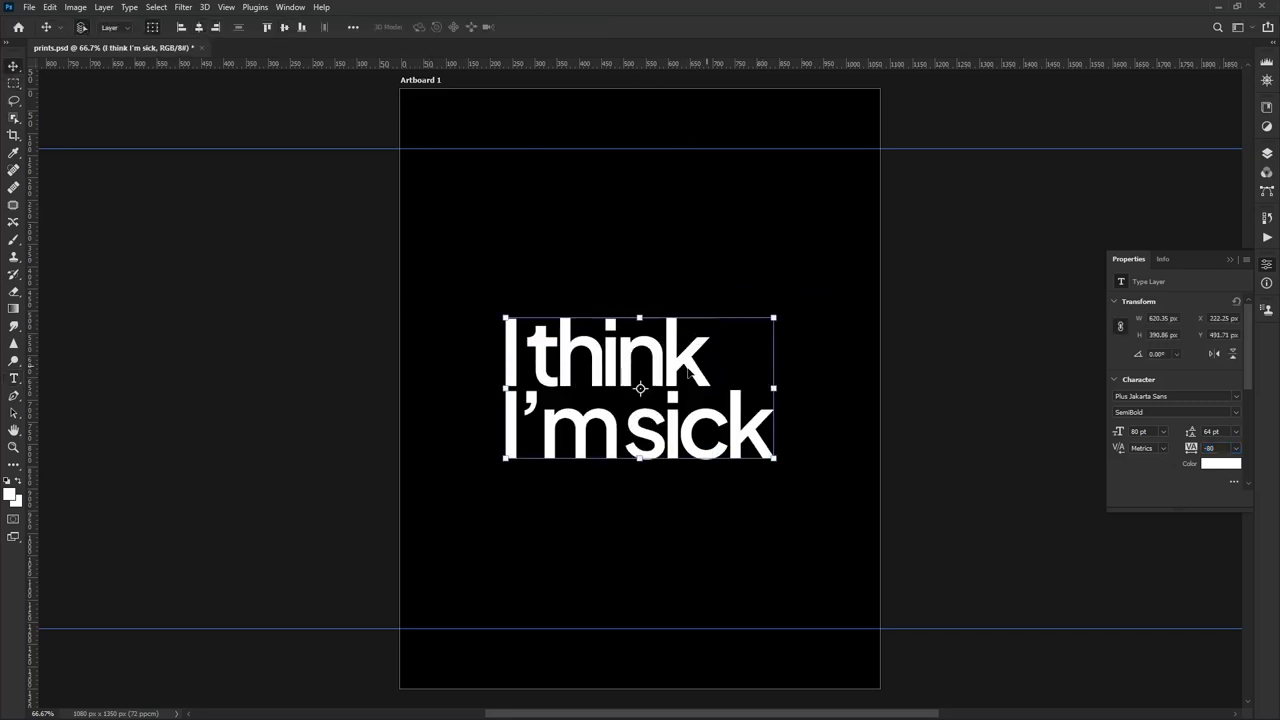
drag(678, 366, 678, 333)
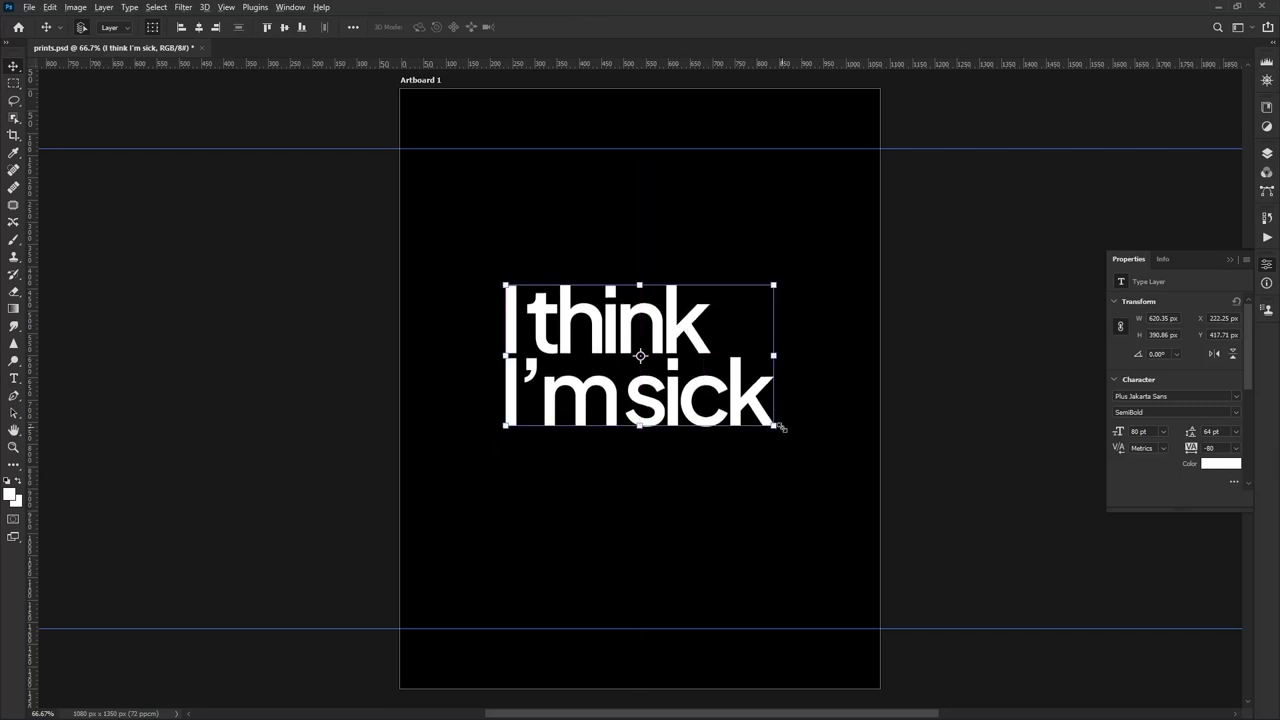
drag(774, 425, 744, 423)
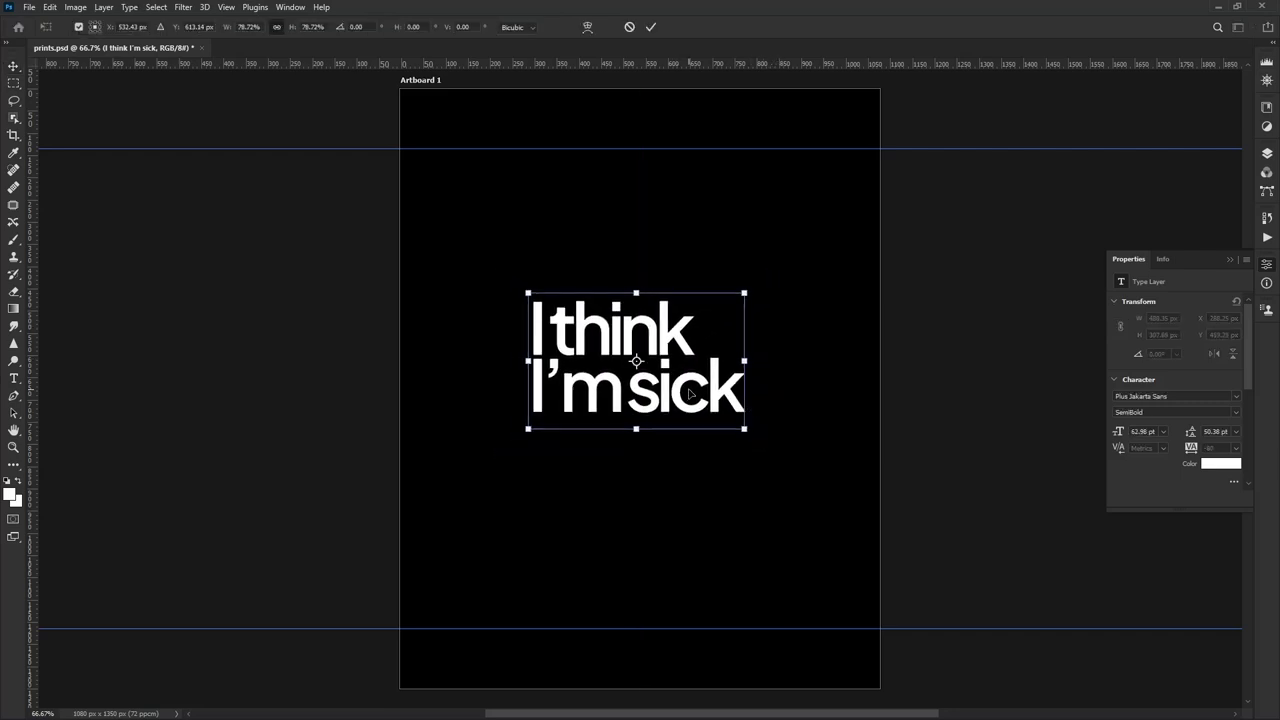
drag(688, 385, 688, 349)
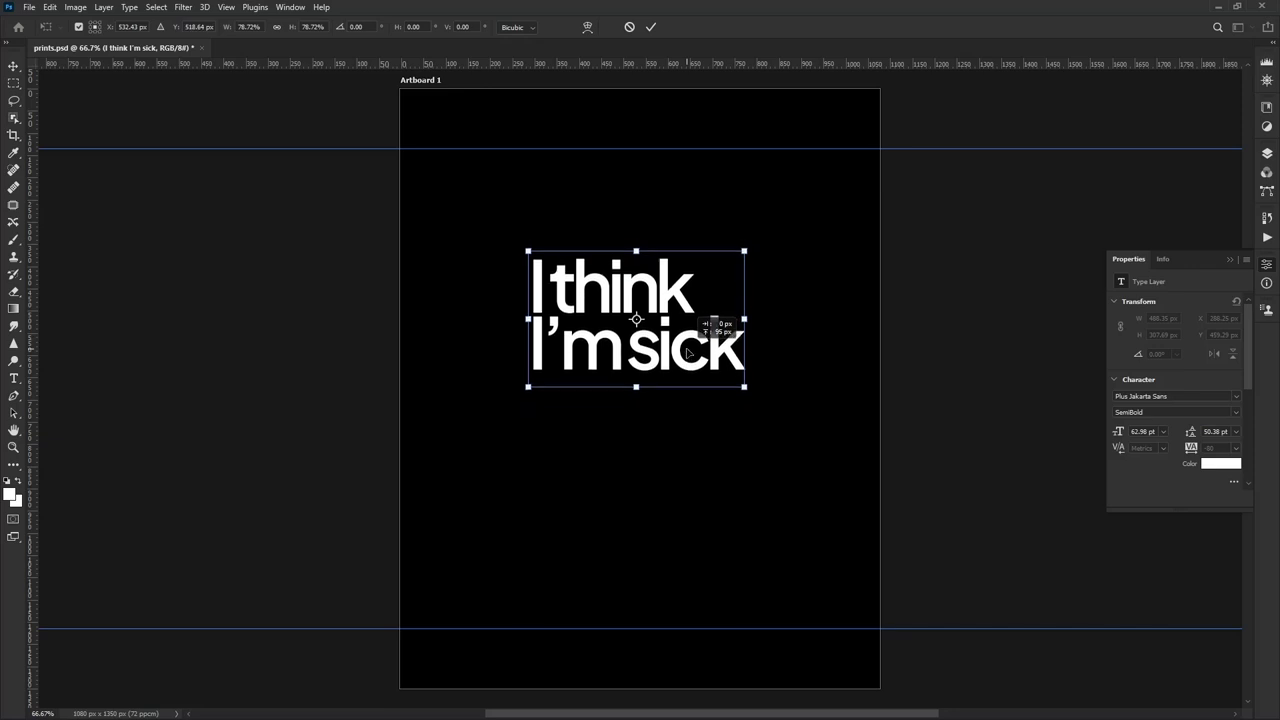
click(651, 27)
Select the 'I think I'm sick' layer via the canvas right-click layer list
click(918, 330)
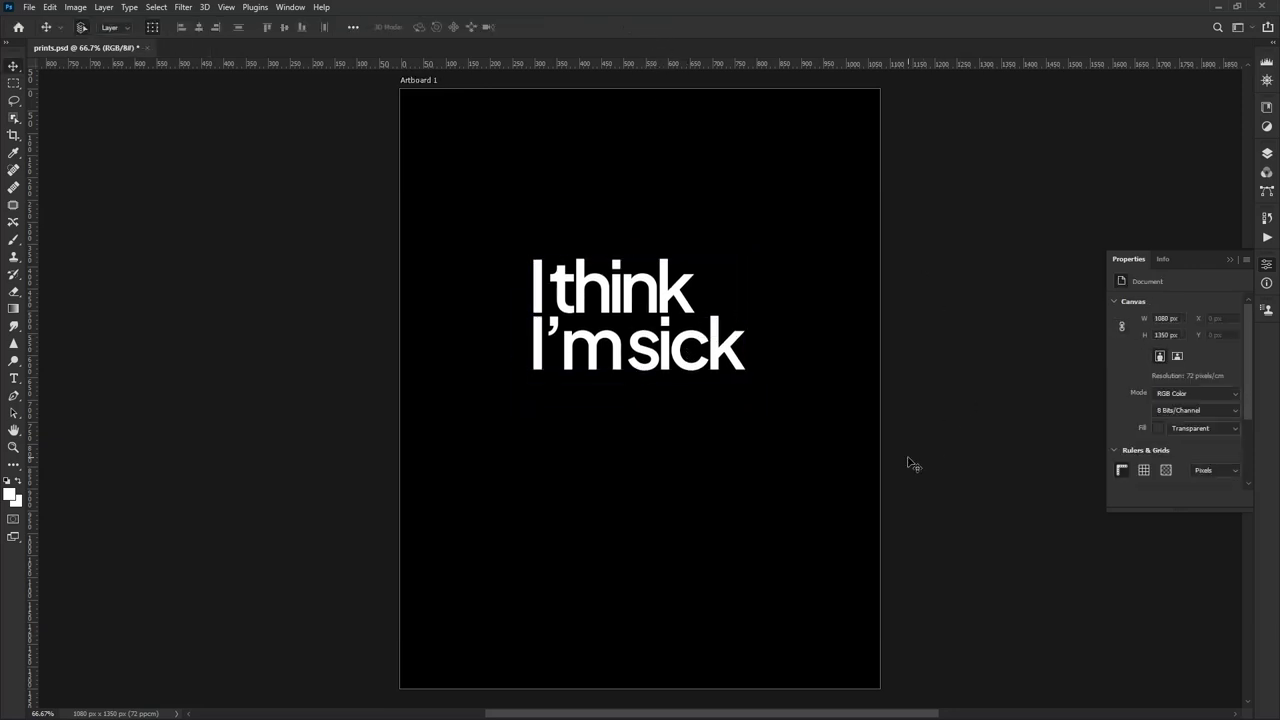
click(668, 385)
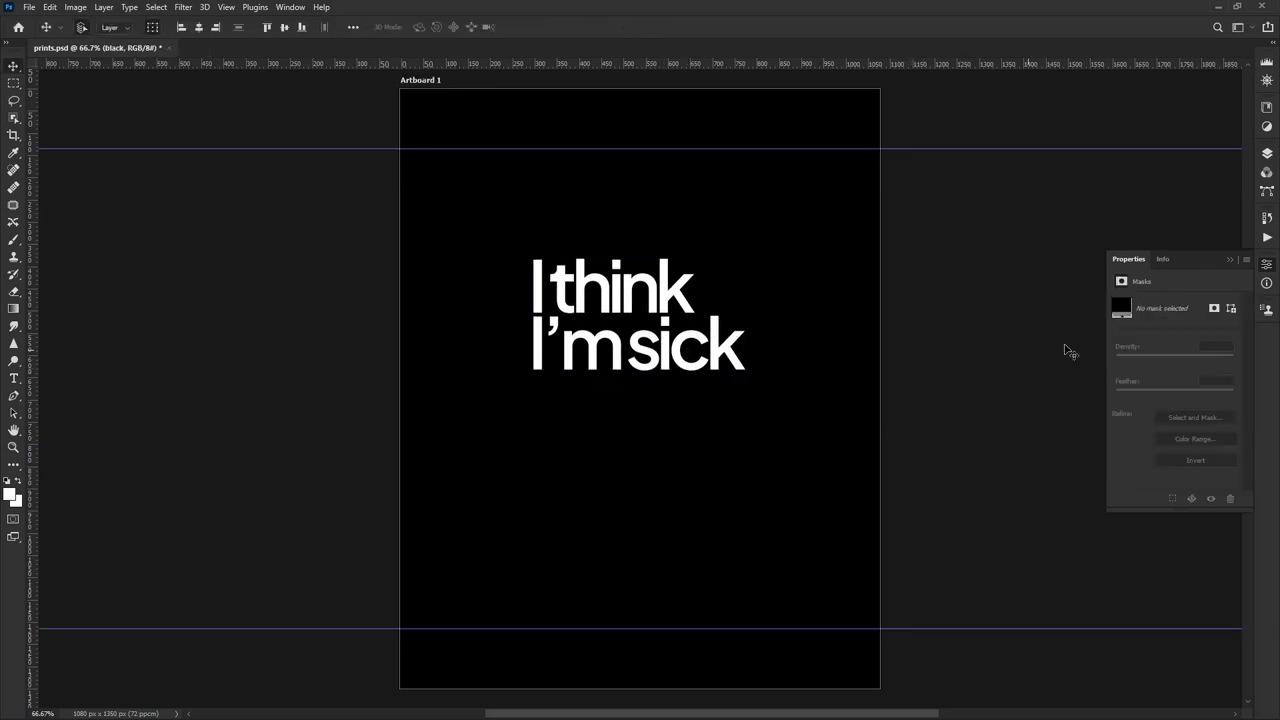
click(1230, 262)
click(728, 352)
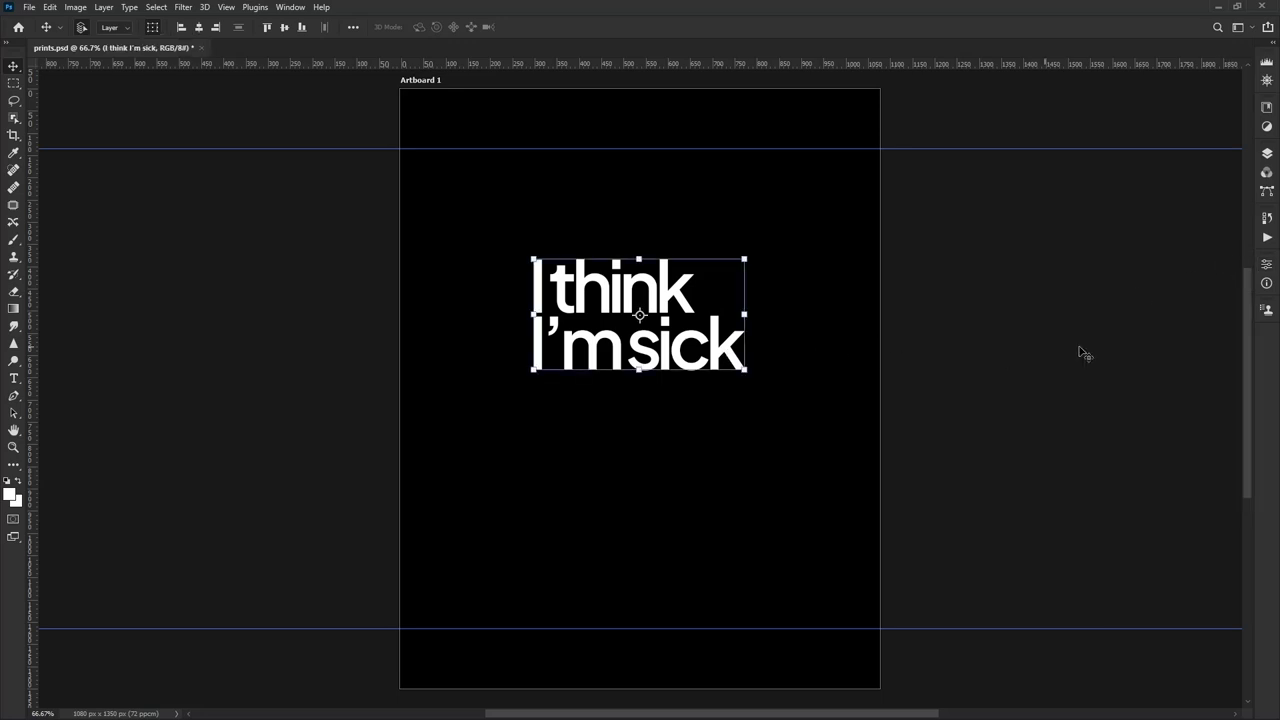
right_click(712, 358)
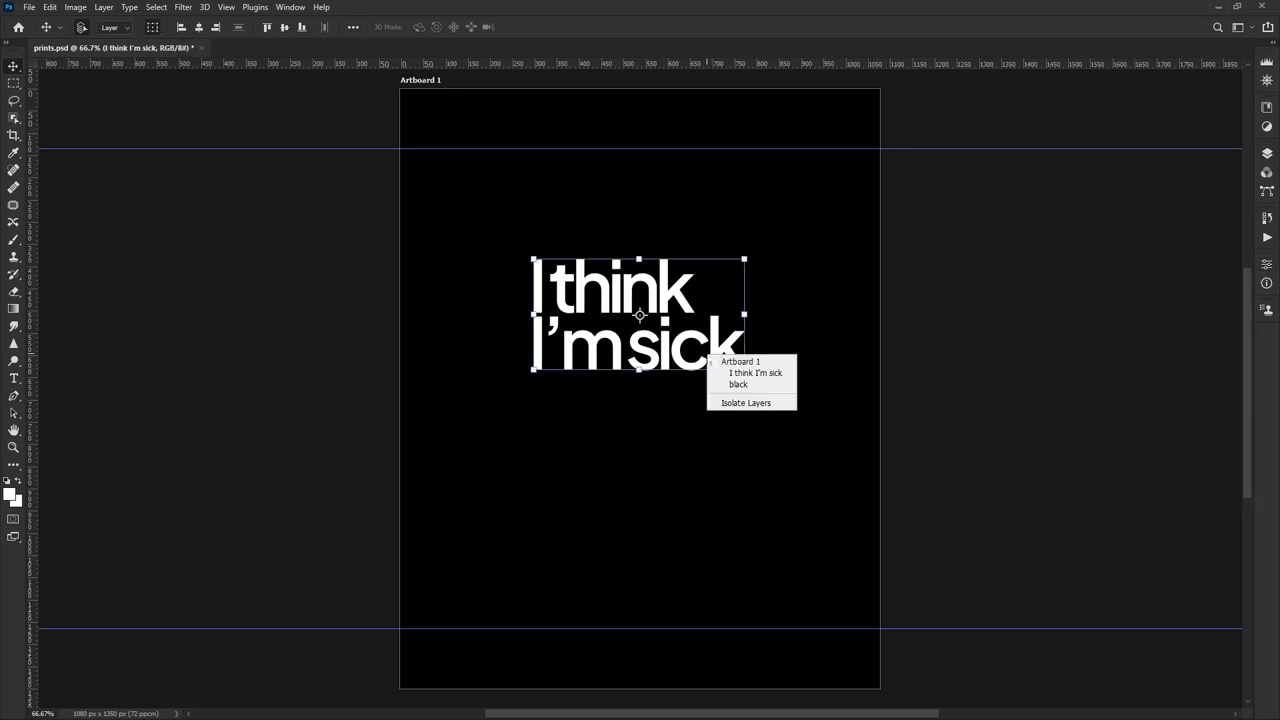
click(722, 372)
Rotate the text -30° with Free Transform
key(ctrl+t)
key(ctrl+t)
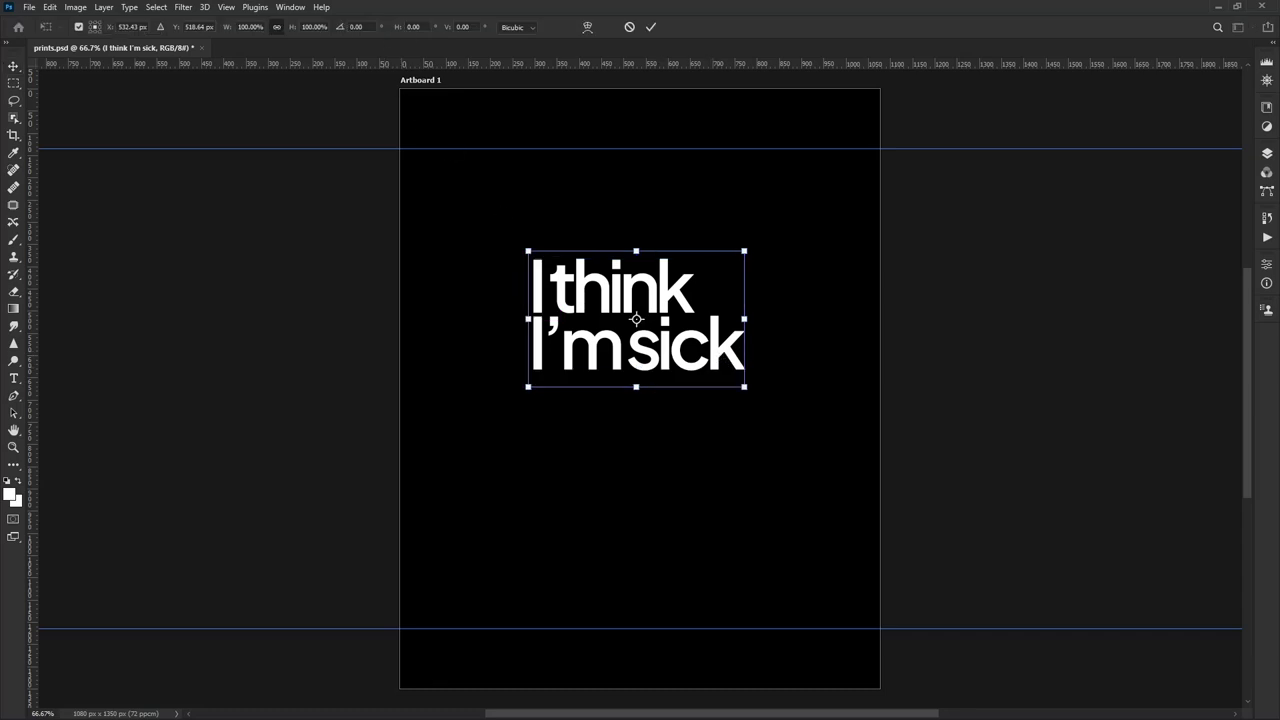
text(30)
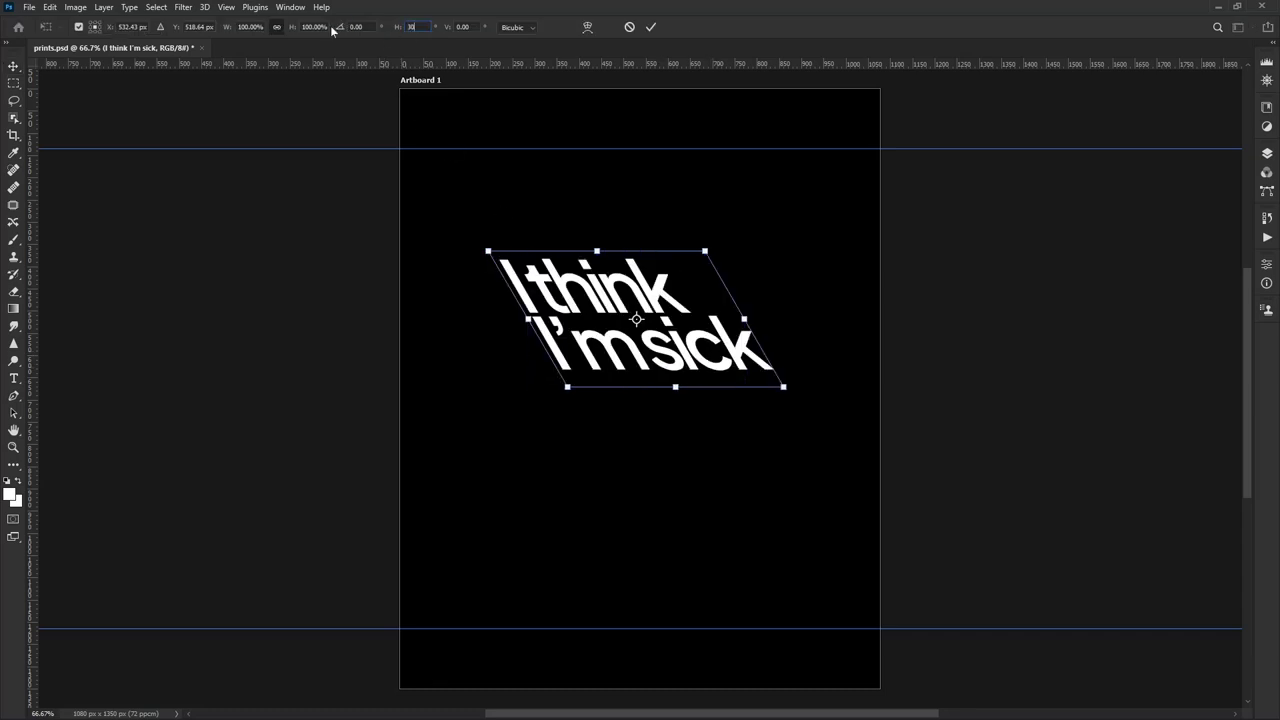
text(0)
key(Return)
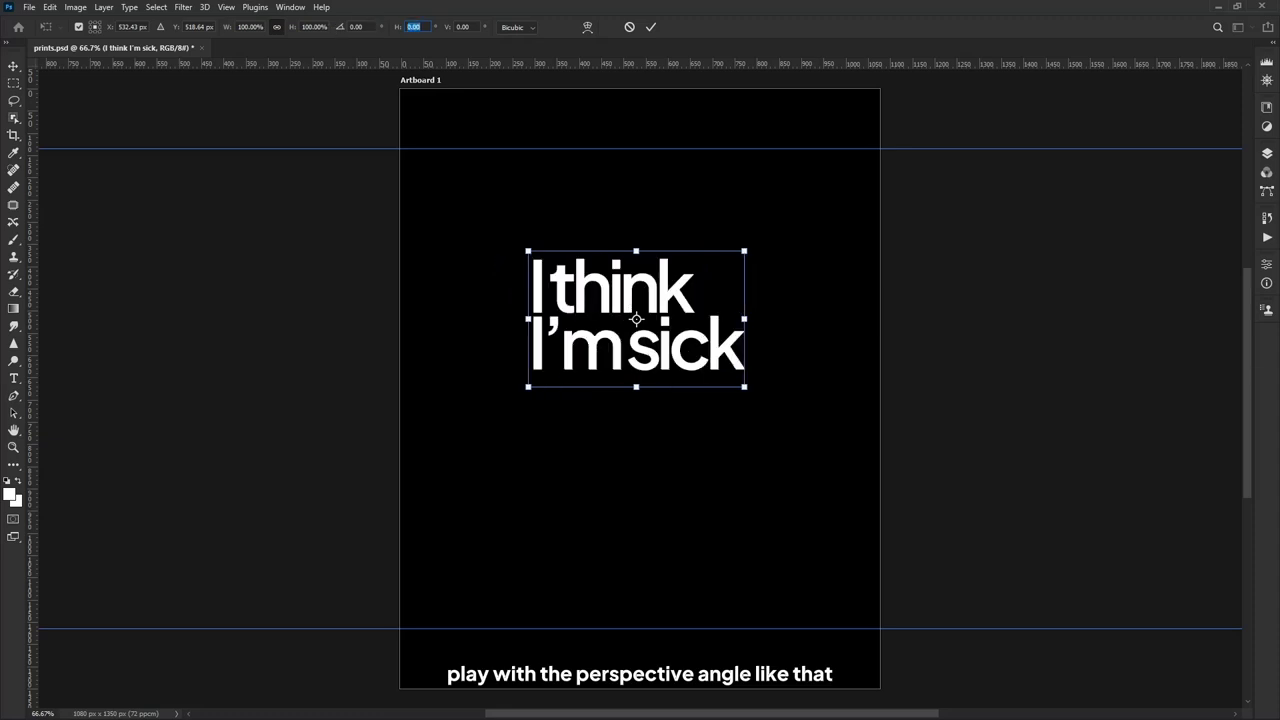
key(shift+Tab)
text(30)
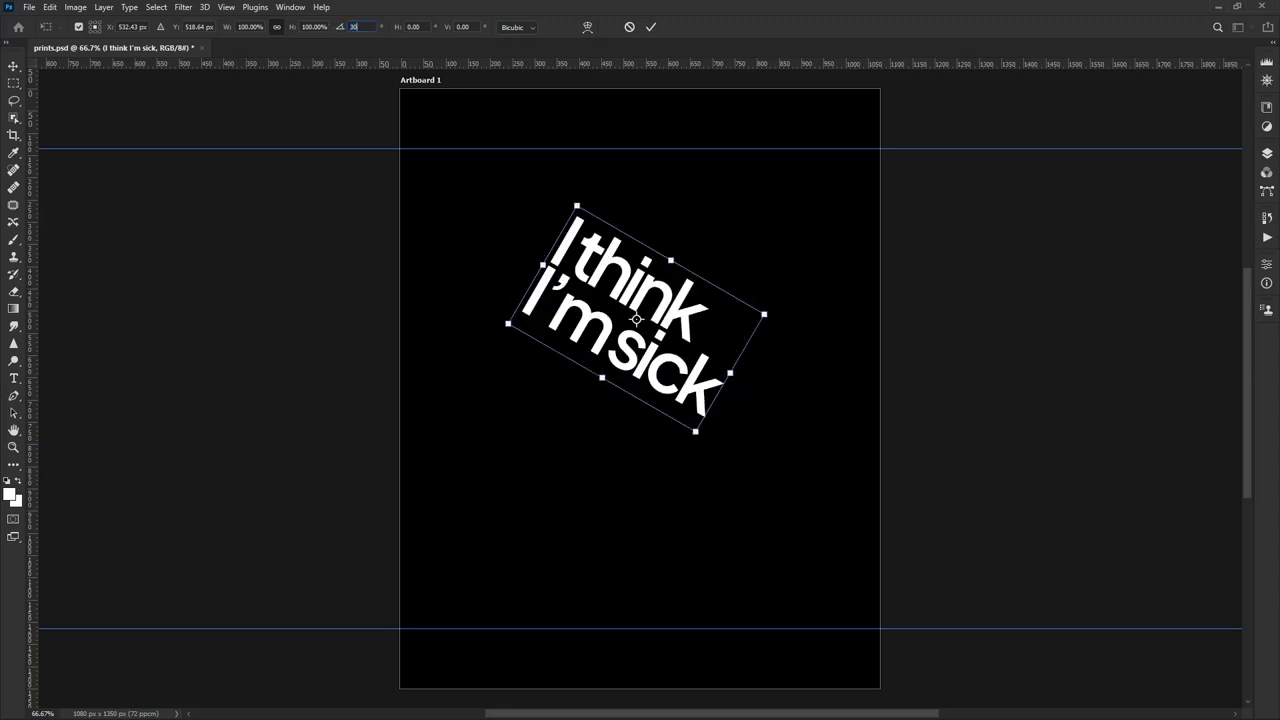
text(0)
key(Return)
text(3)
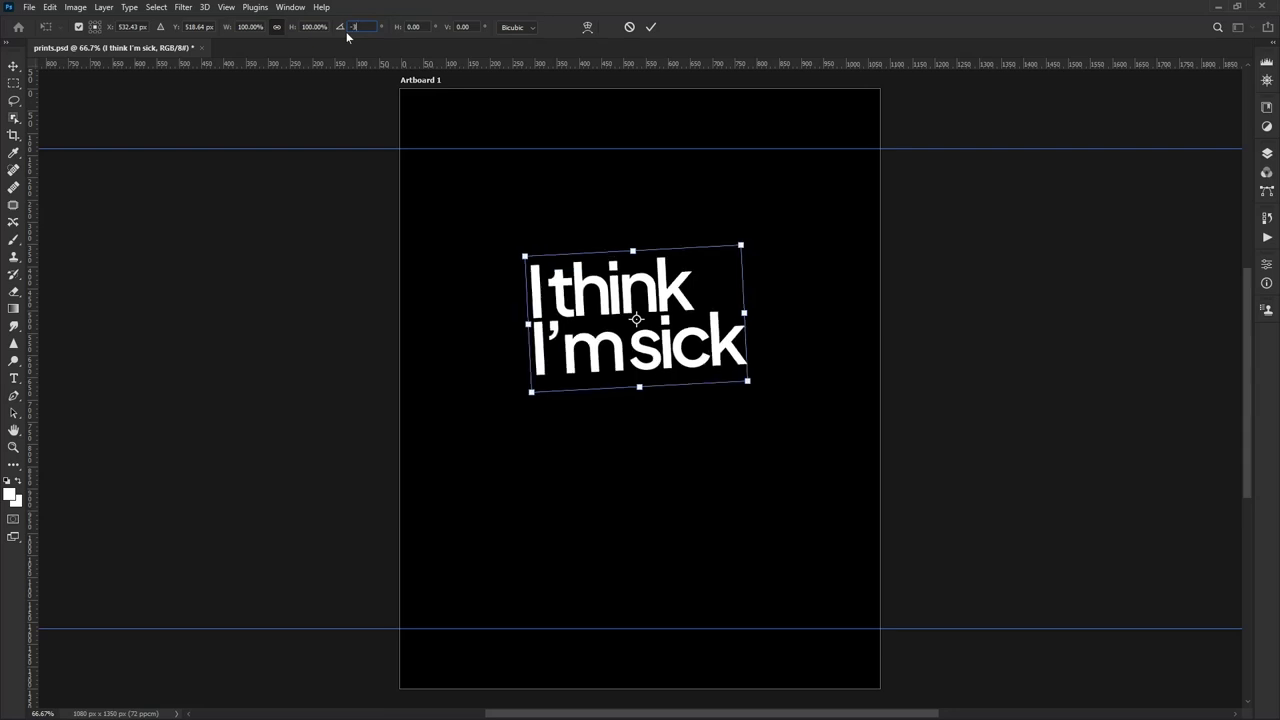
text(0)
key(Tab)
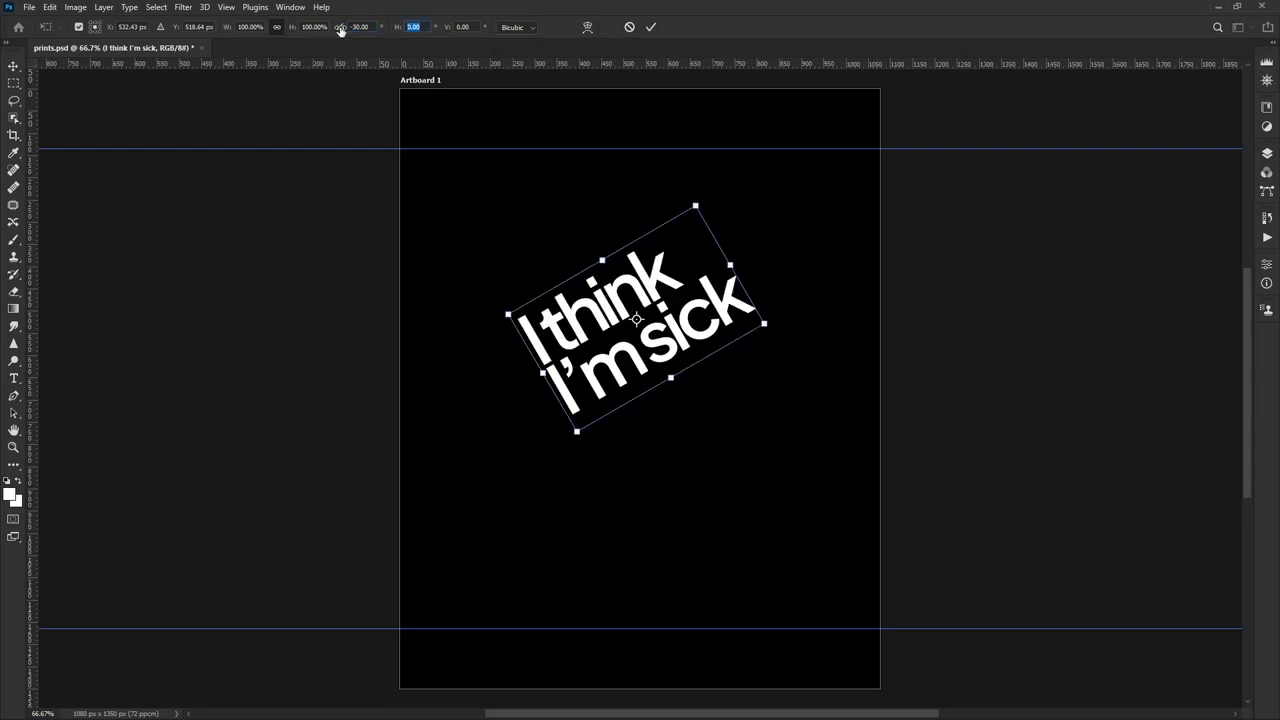
text(30)
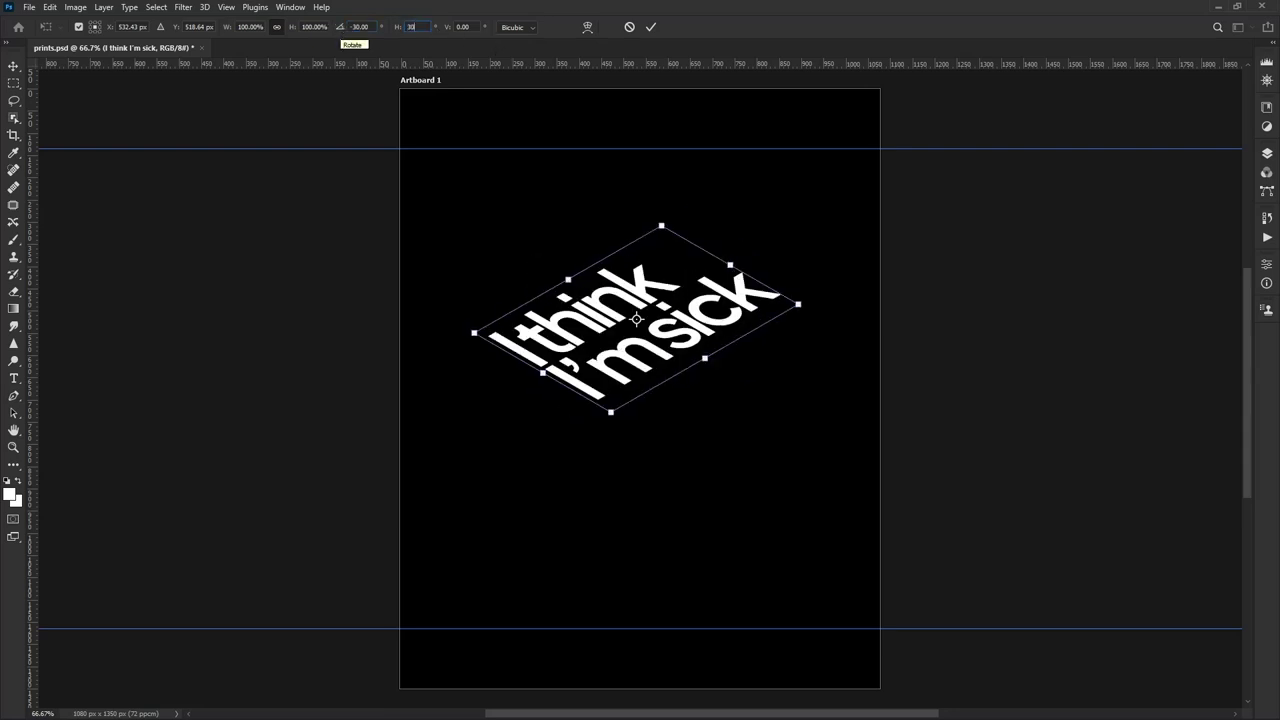
Set the horizontal skew to 20° and apply the transform
key(ctrl+z)
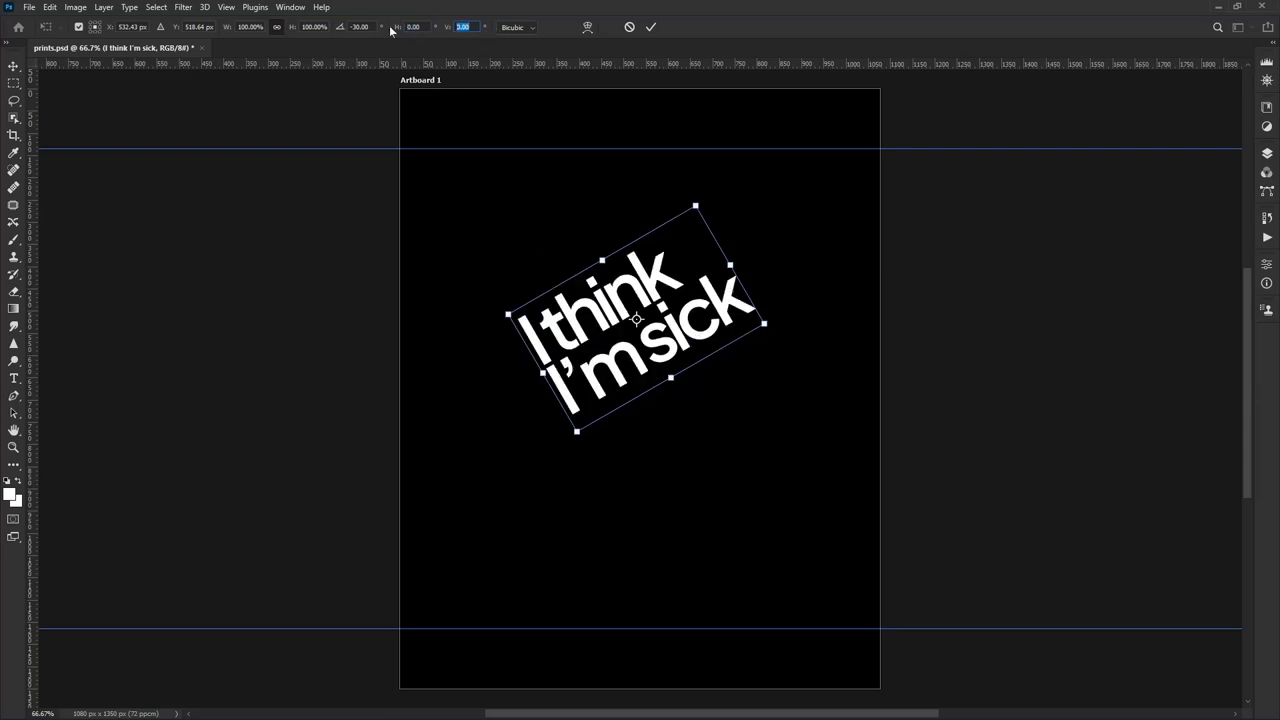
text(30)
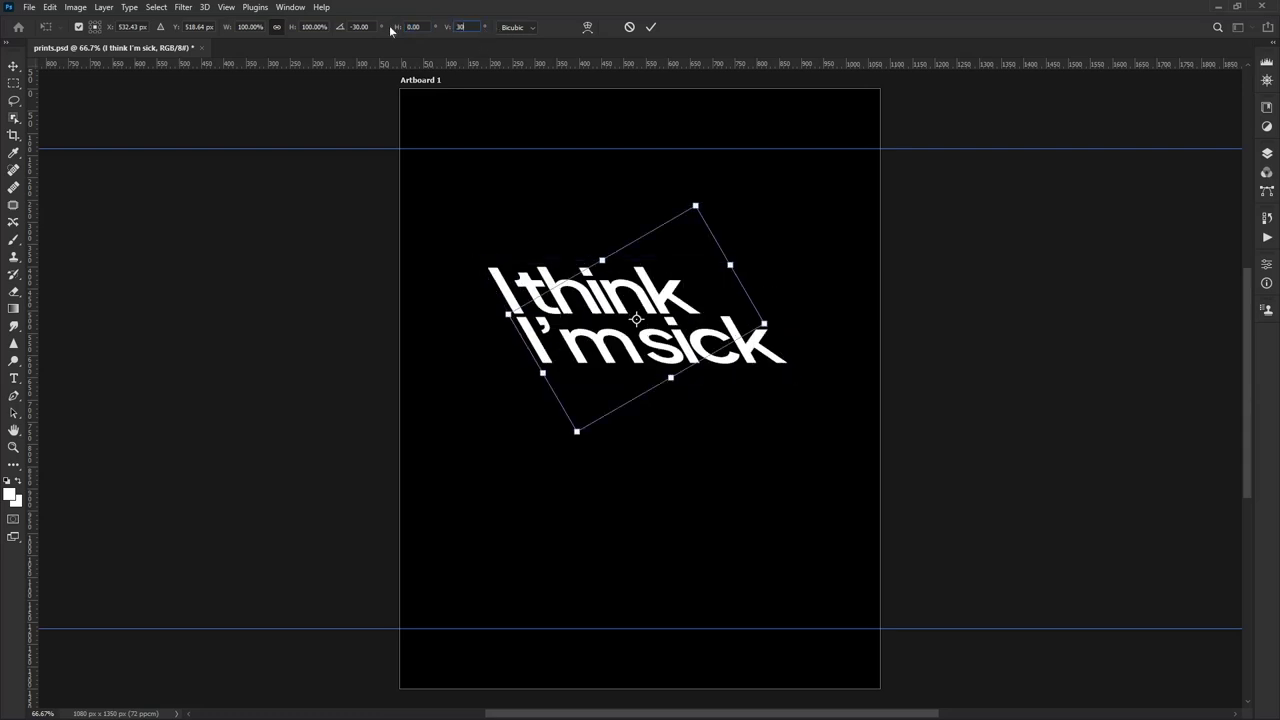
key(ctrl+z)
drag(395, 30, 1275, 44)
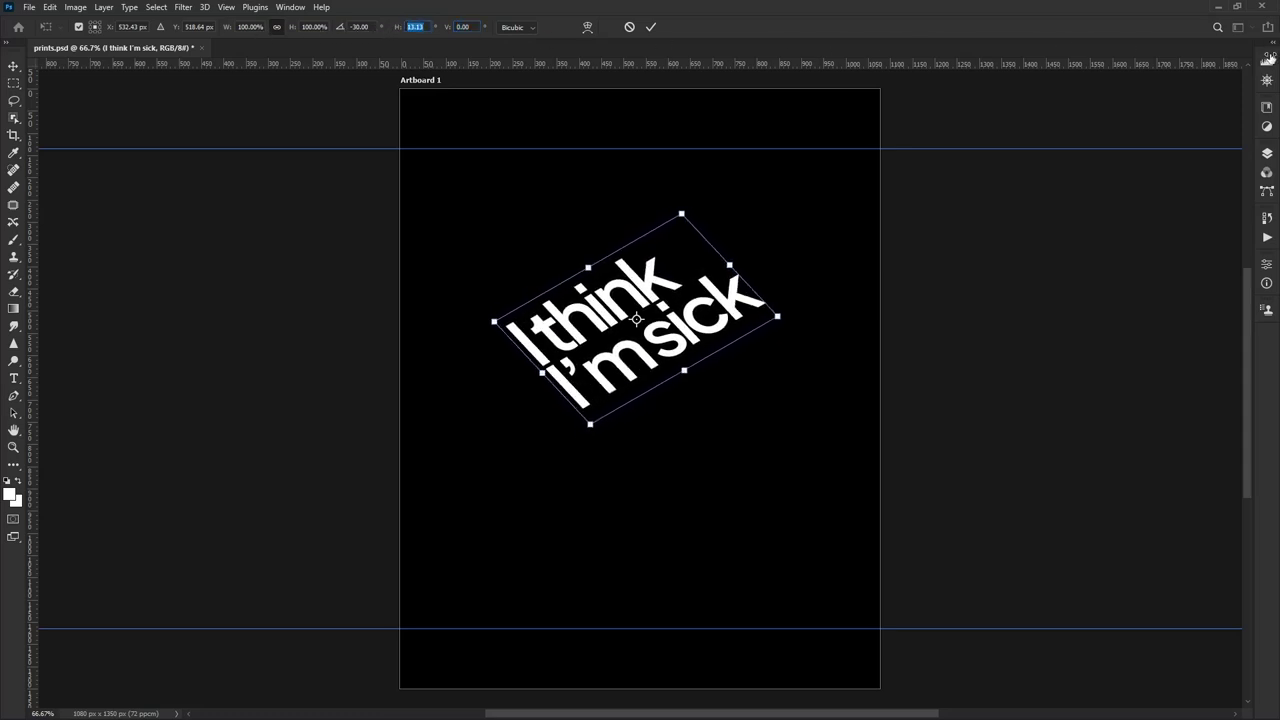
key(Tab)
key(shift+Tab)
text(20)
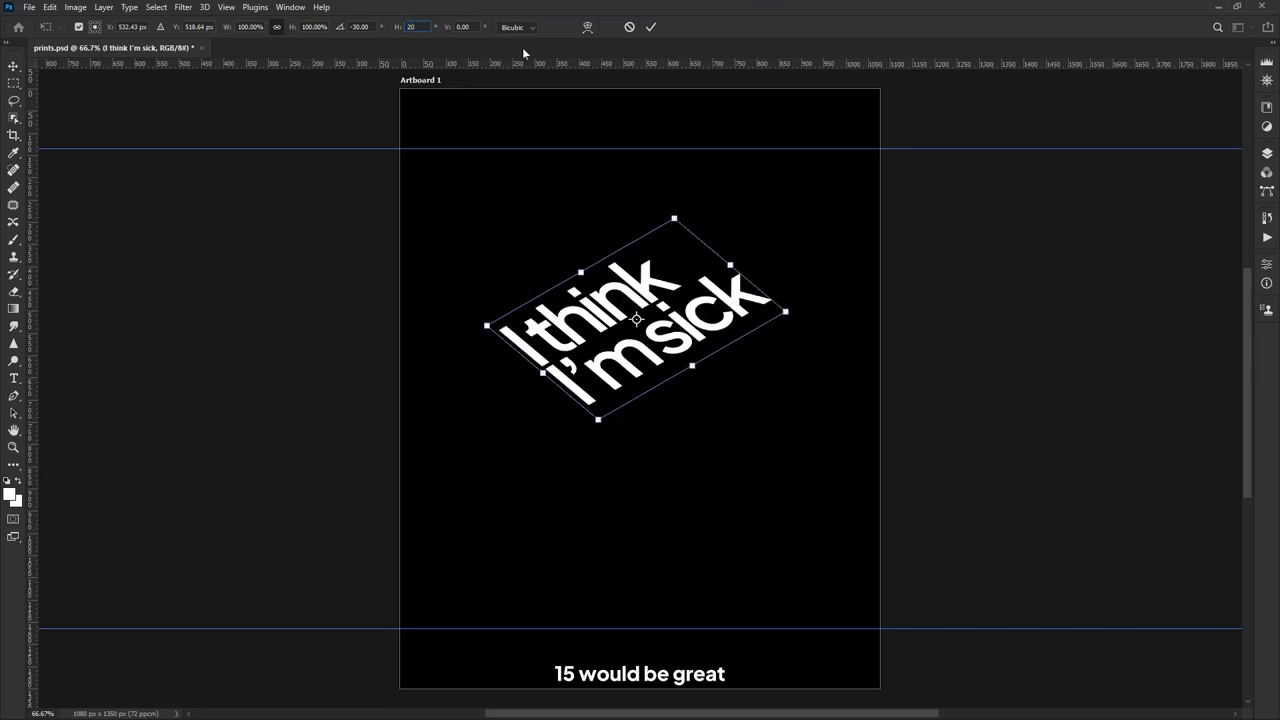
click(651, 27)
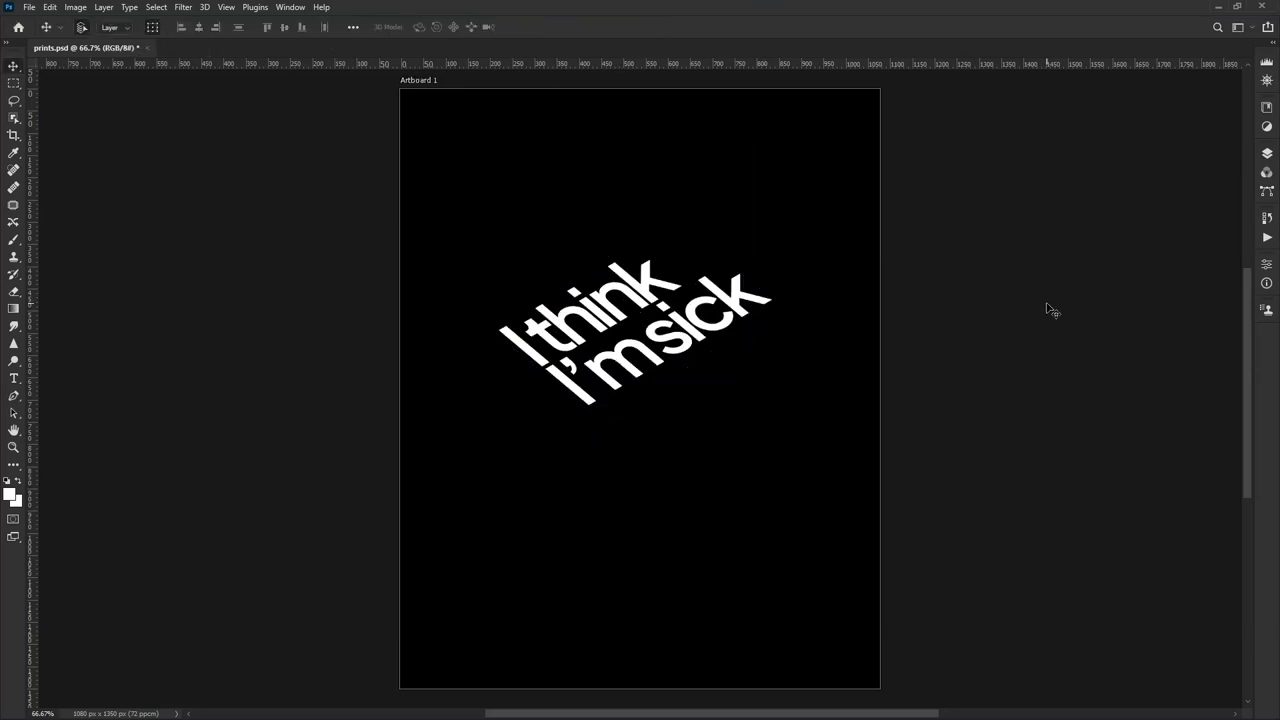
Move the text higher and place its layer below the Textures group
click(670, 356)
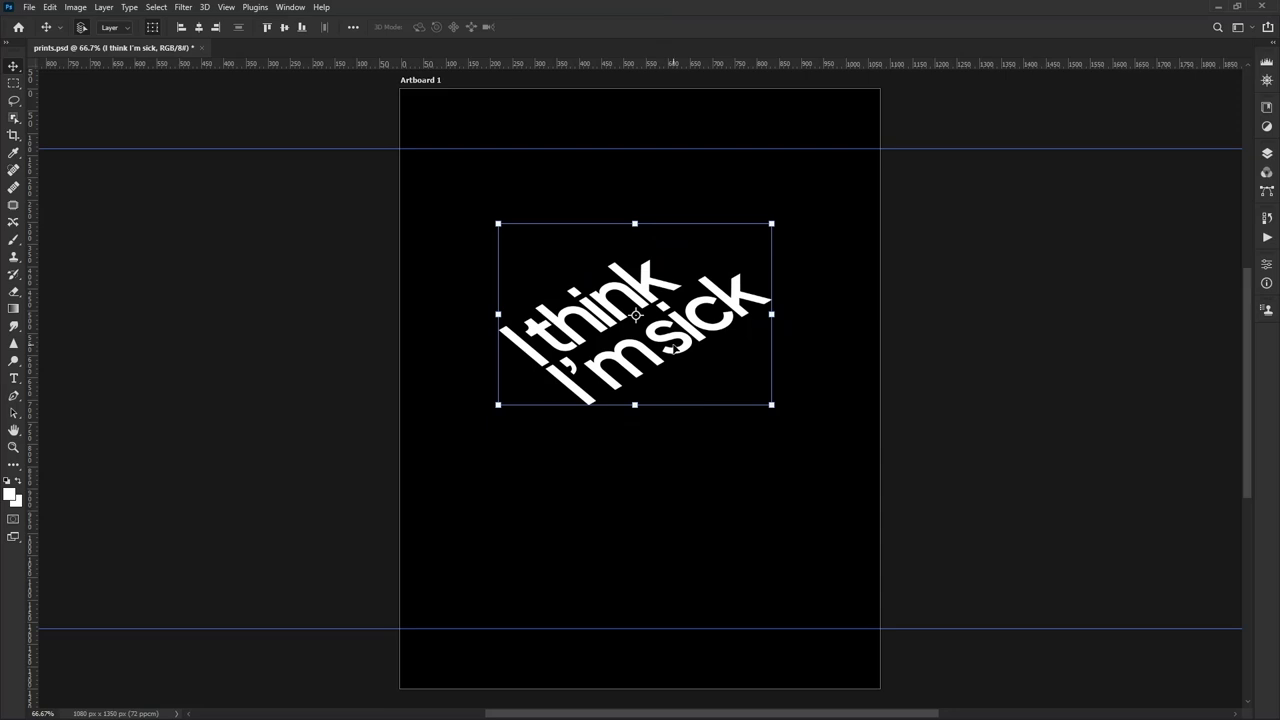
drag(676, 342, 681, 315)
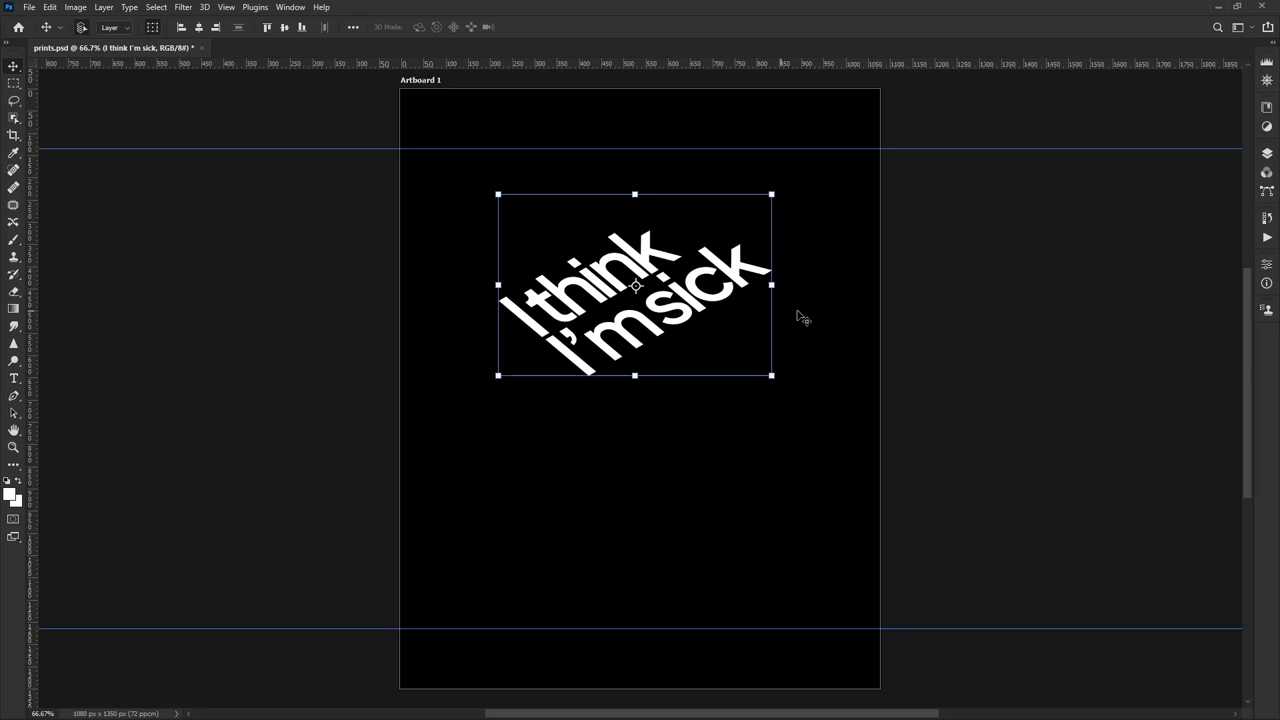
click(1267, 157)
drag(1172, 251, 1146, 328)
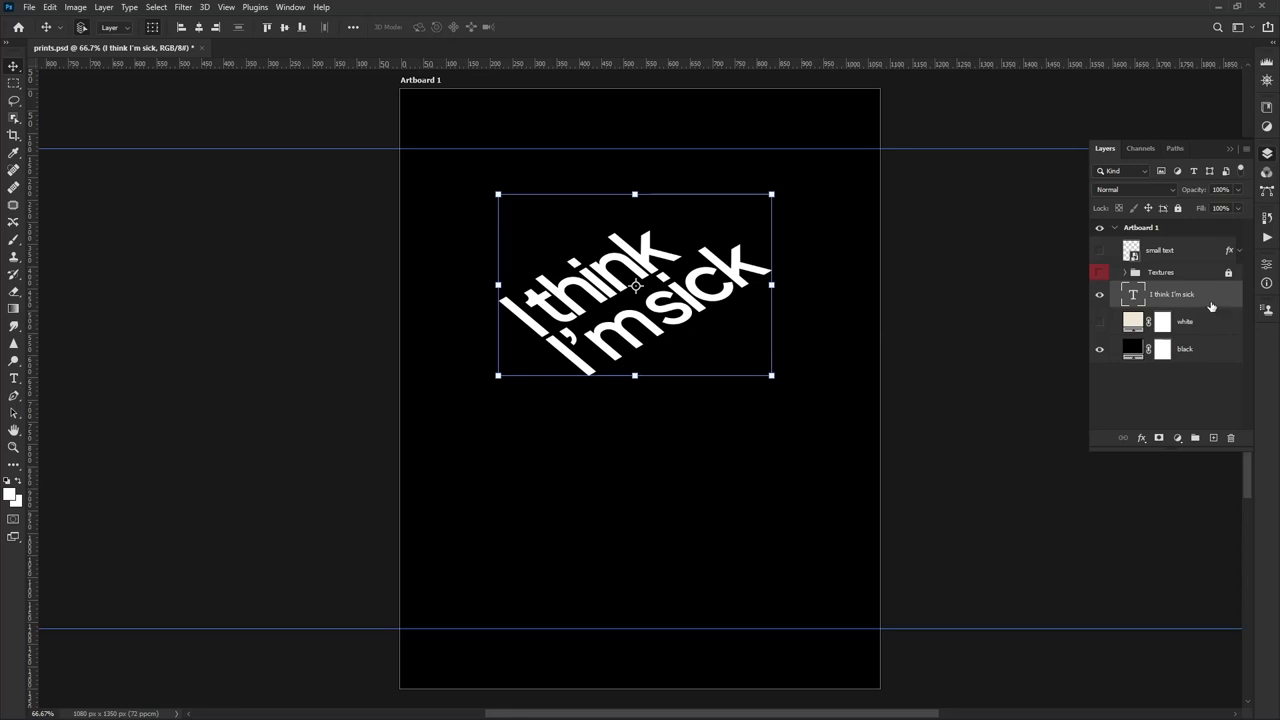
Duplicate the text layer and convert the original into a smart object for Motion Blur
key(ctrl+j)
click(1170, 321)
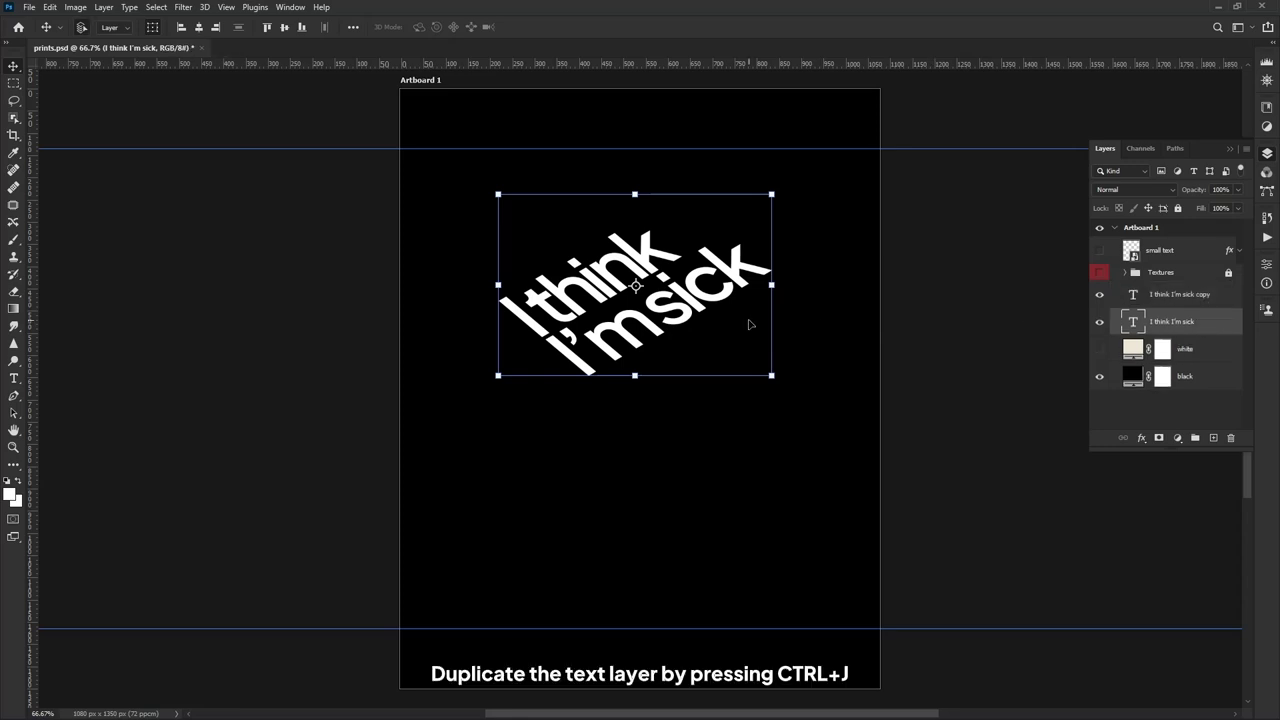
click(181, 8)
mouse_move(255, 177)
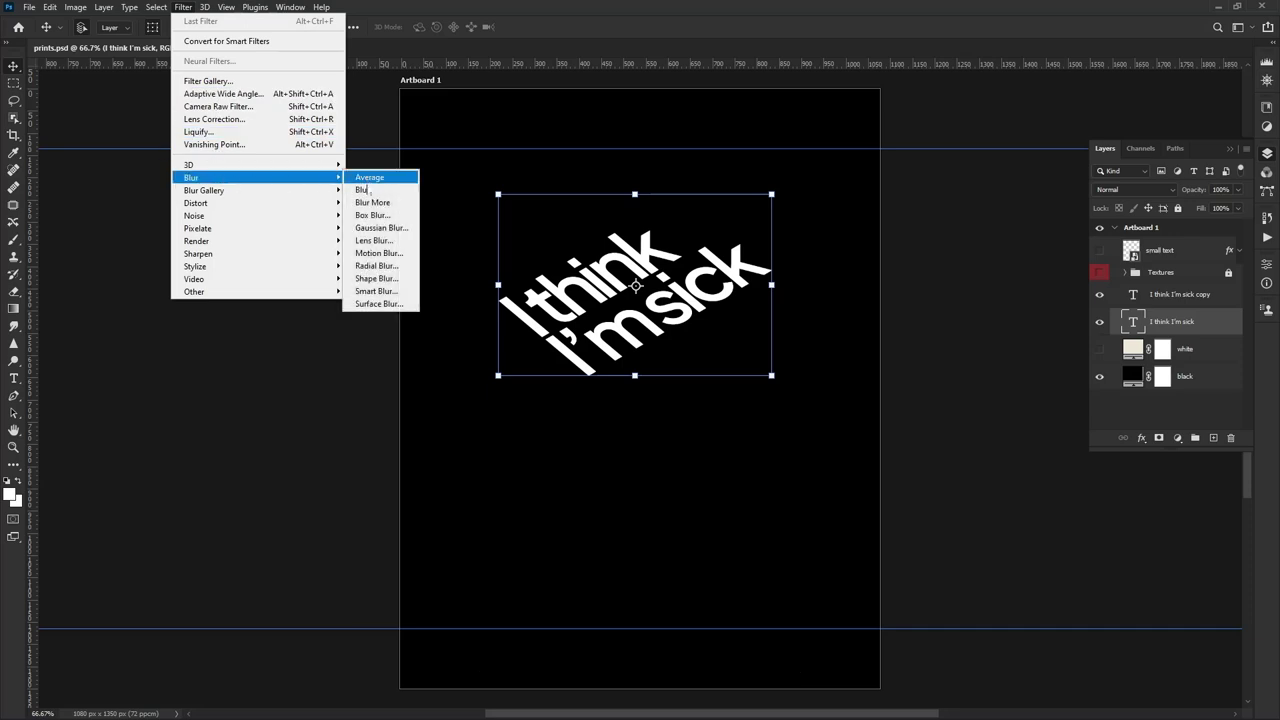
click(378, 253)
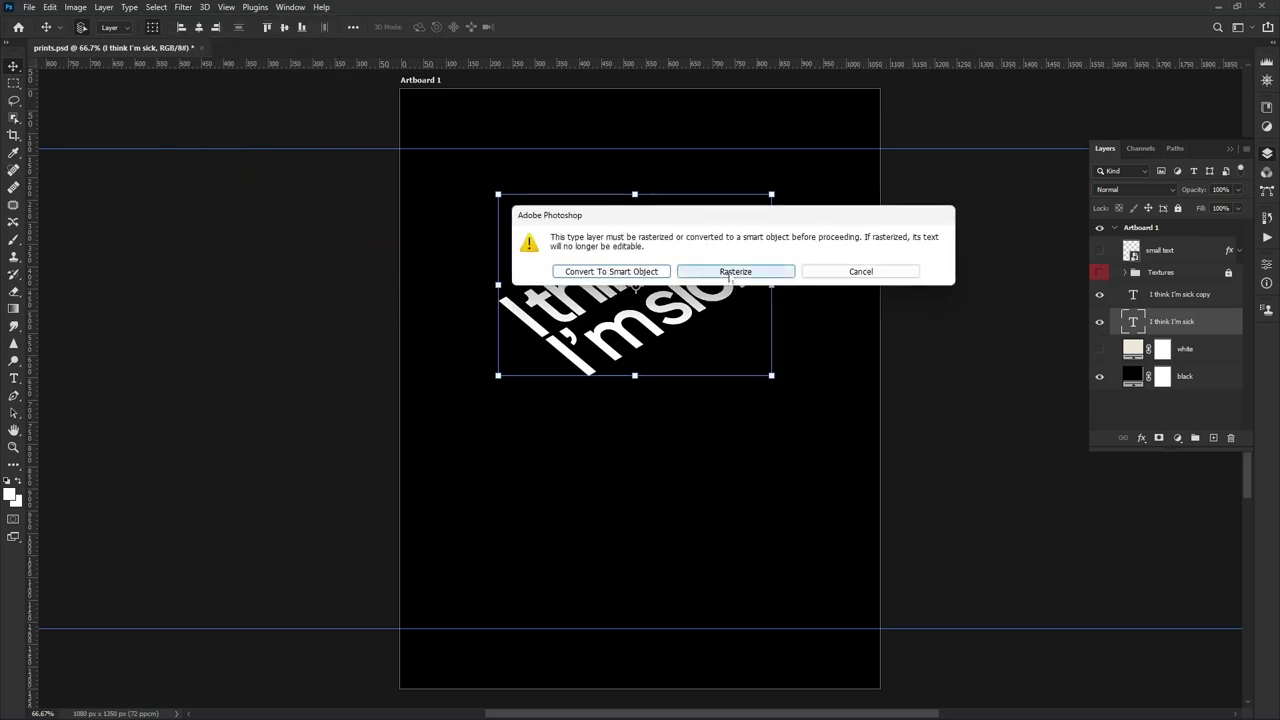
click(655, 274)
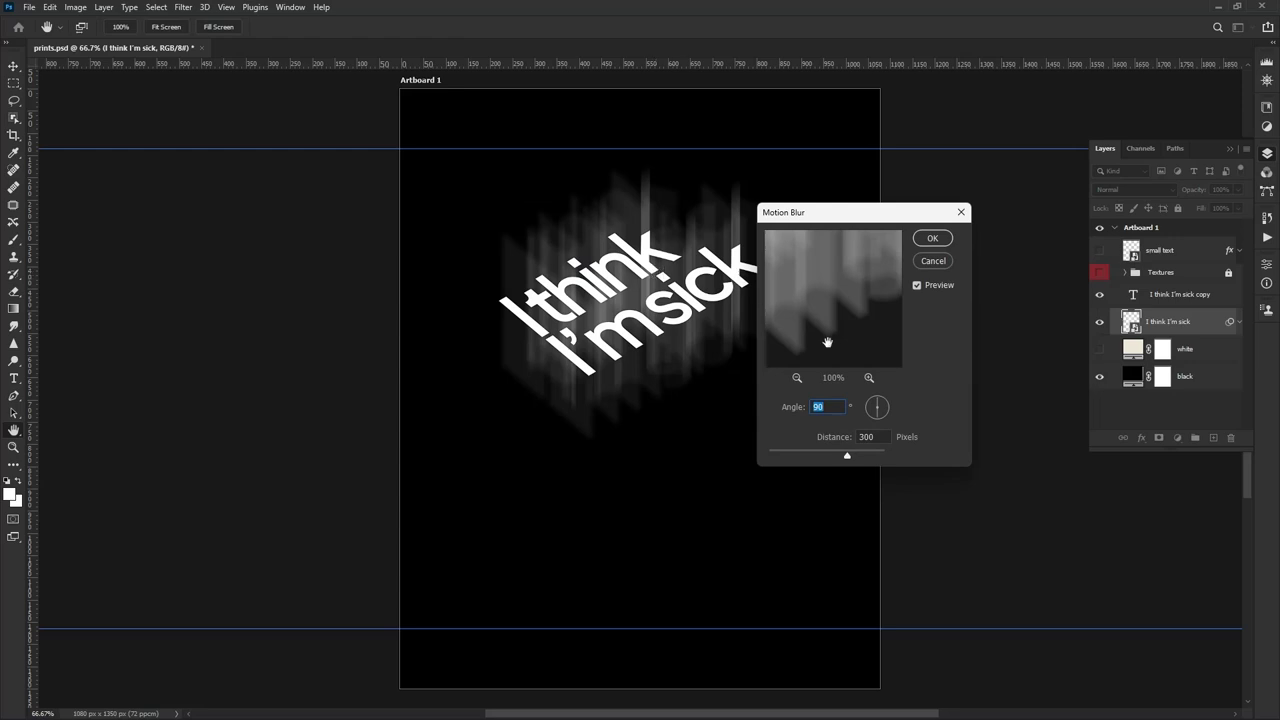
Apply a 250 px motion blur and shift the trails below the sharp lettering
key(Tab)
text(250)
key(Return)
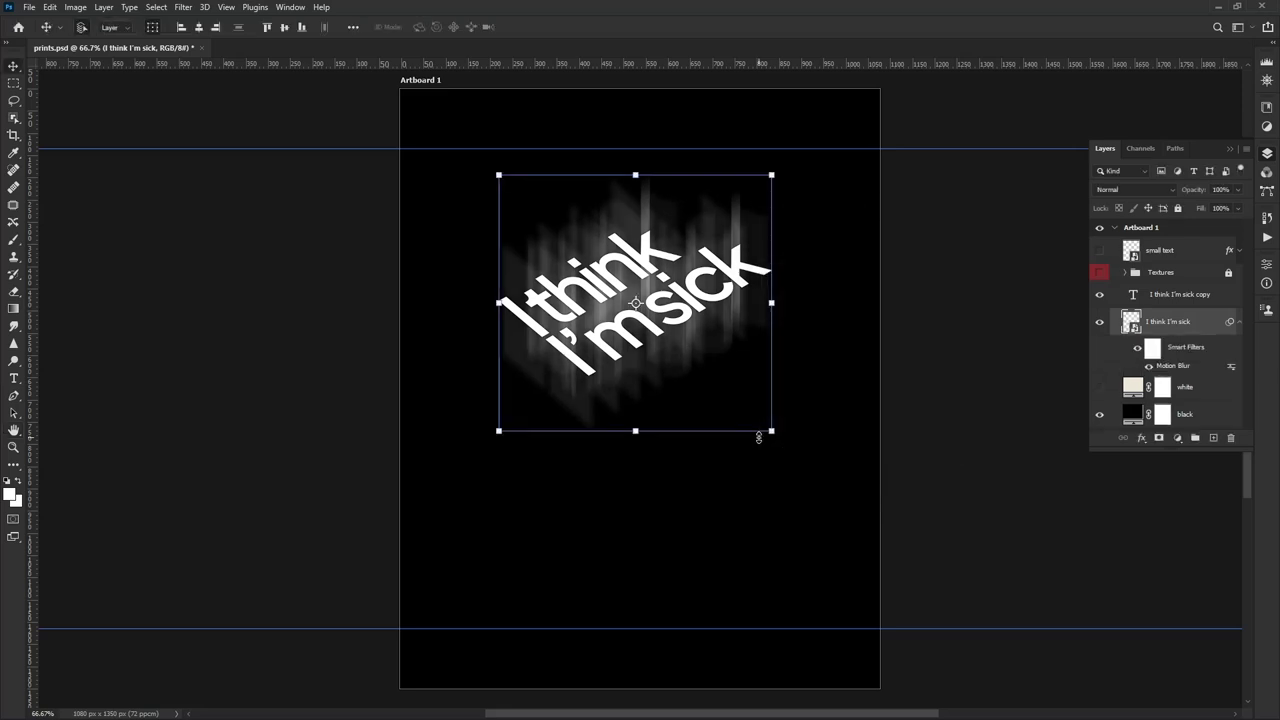
mouse_move(688, 311)
mouse_down()
mouse_move(688, 373)
mouse_move(692, 322)
mouse_up()
mouse_move(648, 413)
mouse_down()
mouse_move(656, 406)
mouse_move(658, 430)
mouse_move(660, 404)
mouse_up()
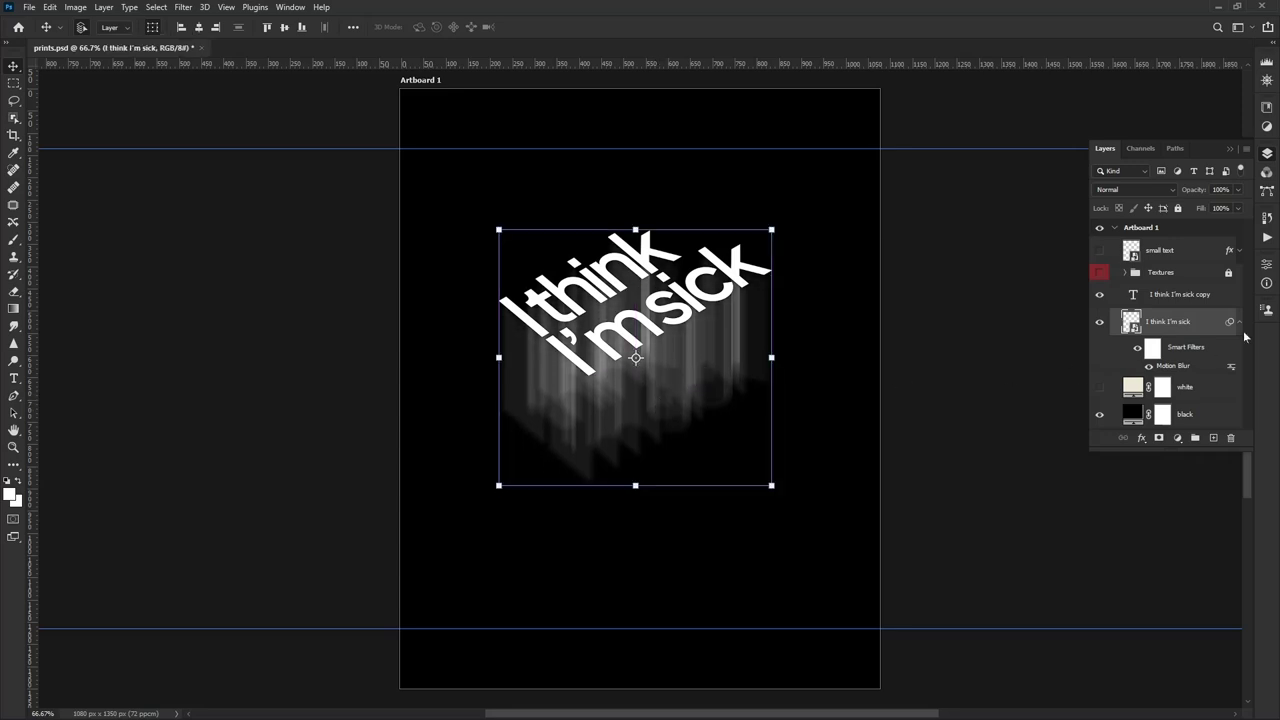
Duplicate the blurred text layer twice and reselect the original blurred layer
key(ctrl+j)
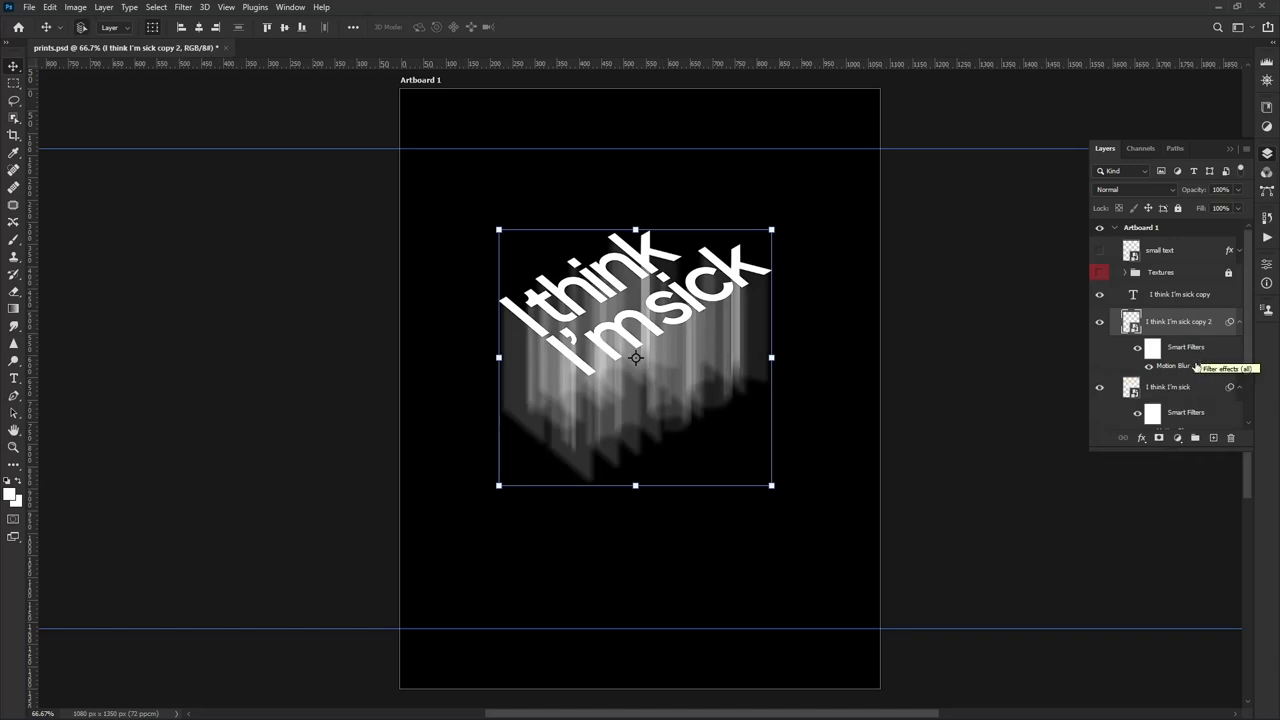
scroll(1196, 366, down, 1)
click(1207, 370)
scroll(1210, 373, down, 2)
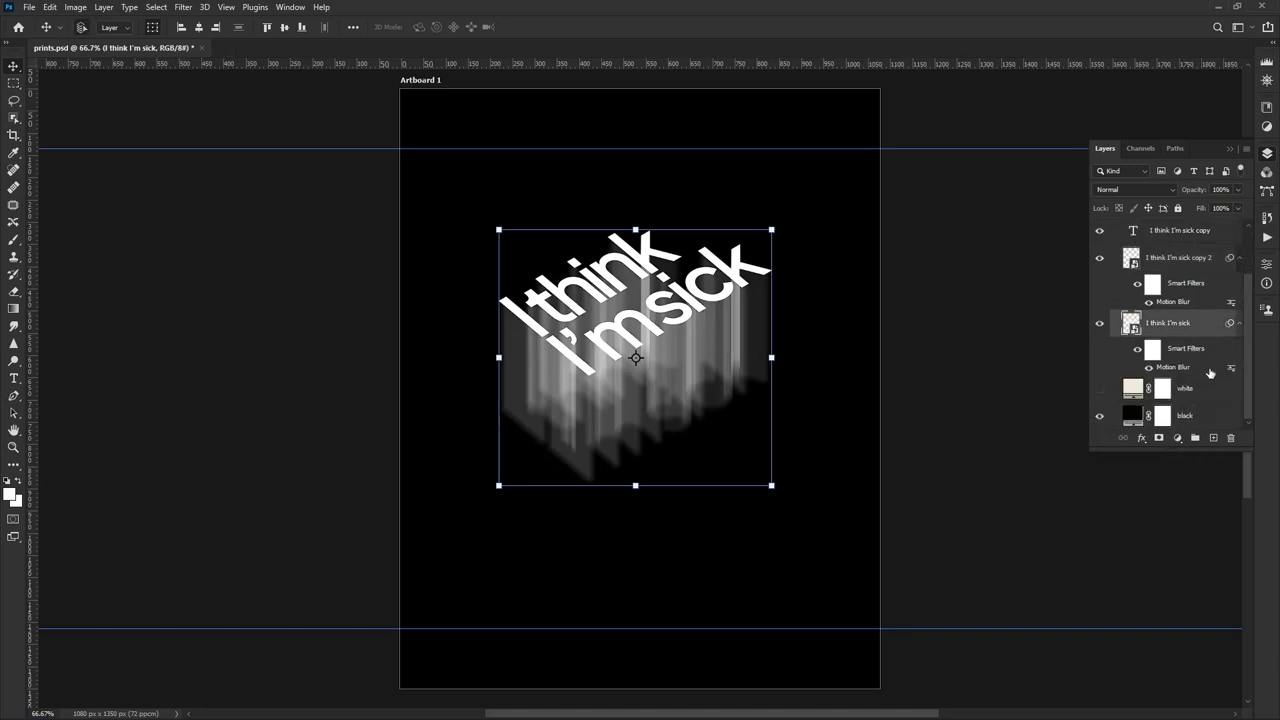
key(ctrl+j)
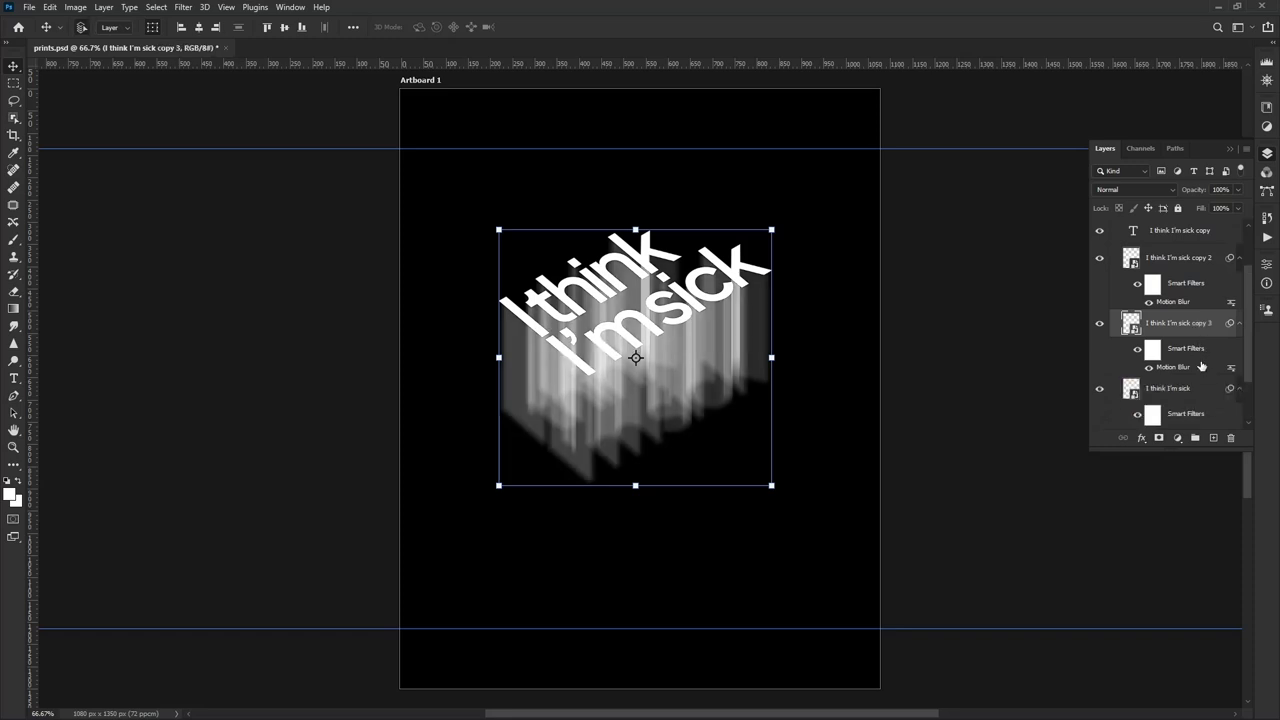
click(1187, 389)
scroll(1165, 350, down, 1)
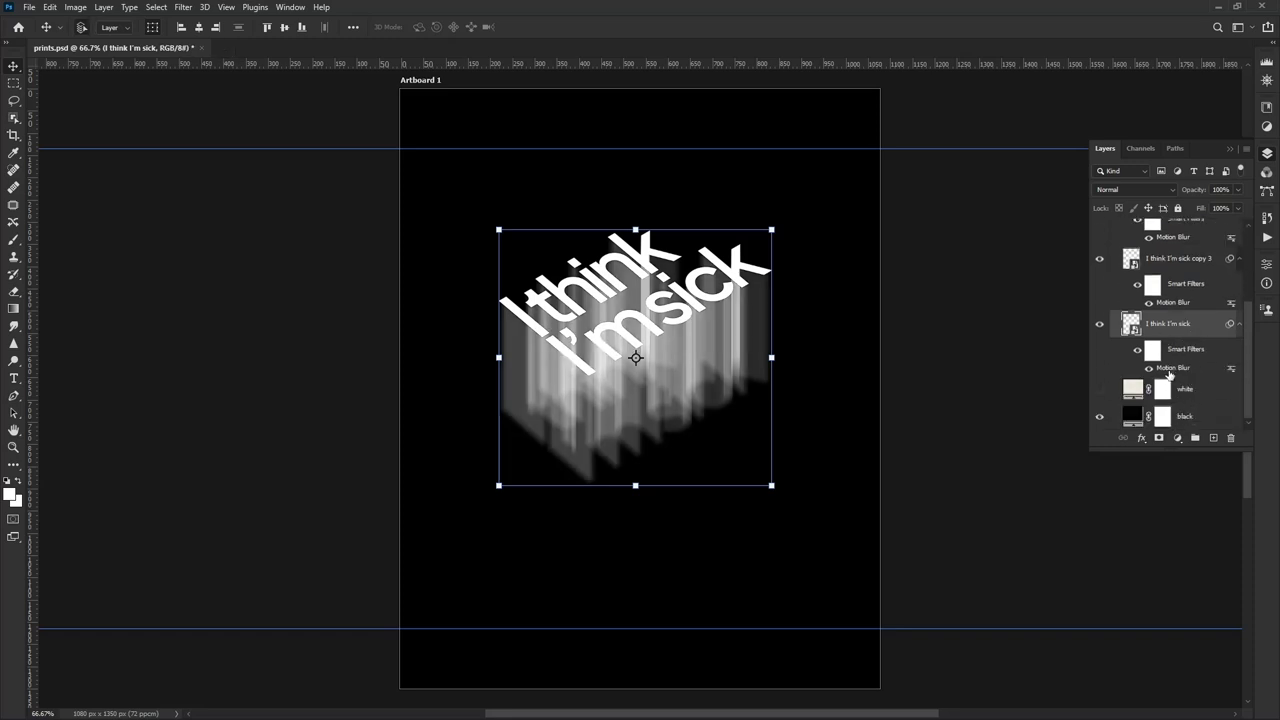
Increase the original layer's motion blur distance to 850 px and move it down
double_click(1168, 373)
click(836, 440)
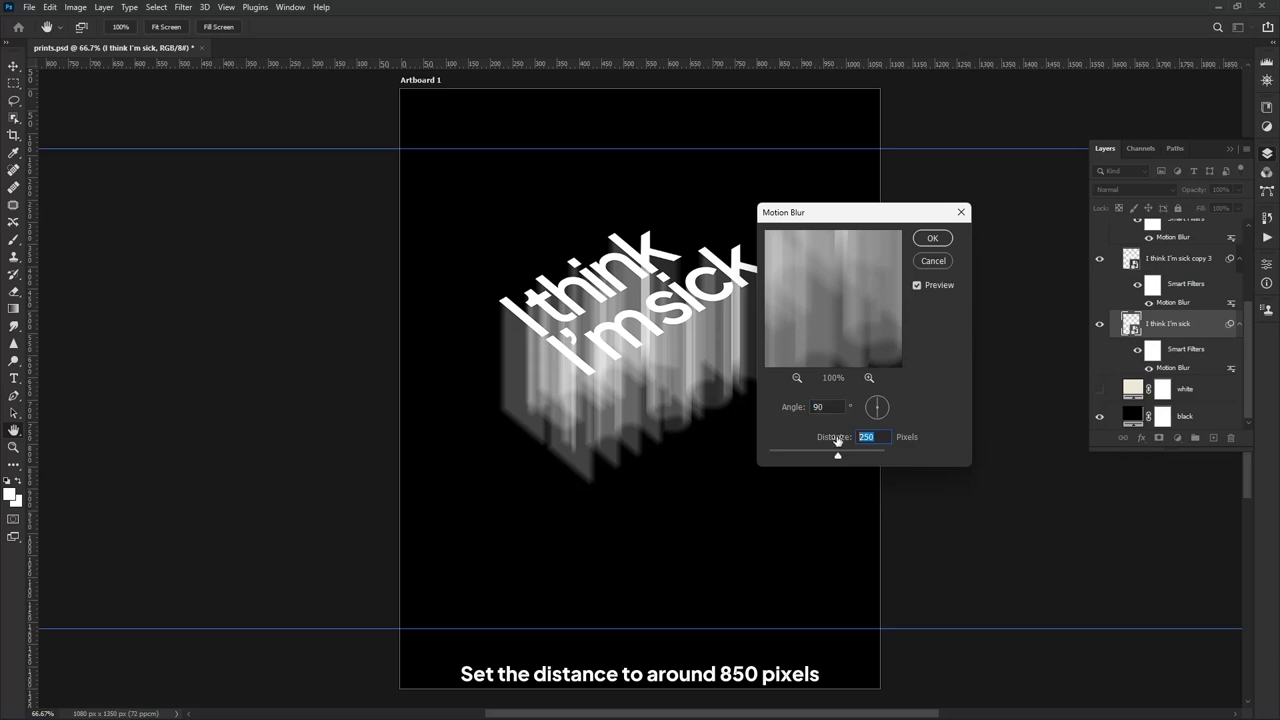
text(850)
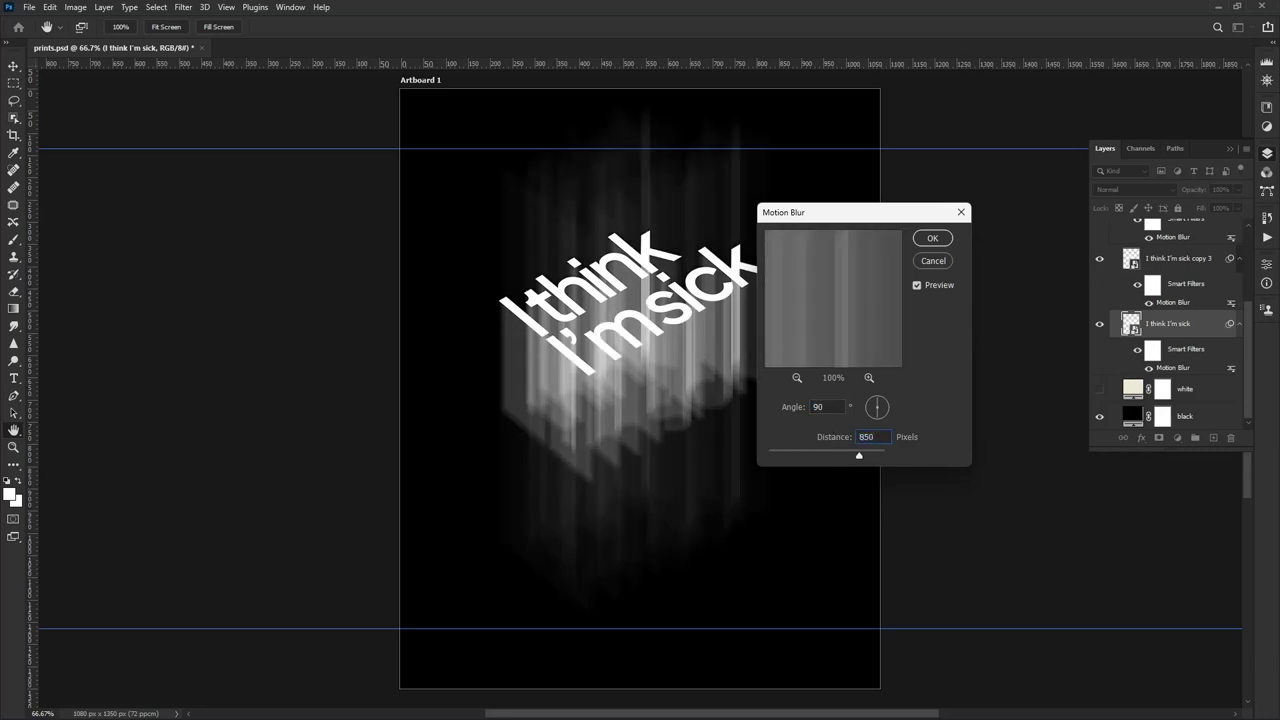
click(927, 243)
mouse_move(647, 463)
mouse_down()
mouse_move(649, 540)
mouse_move(643, 472)
mouse_up()
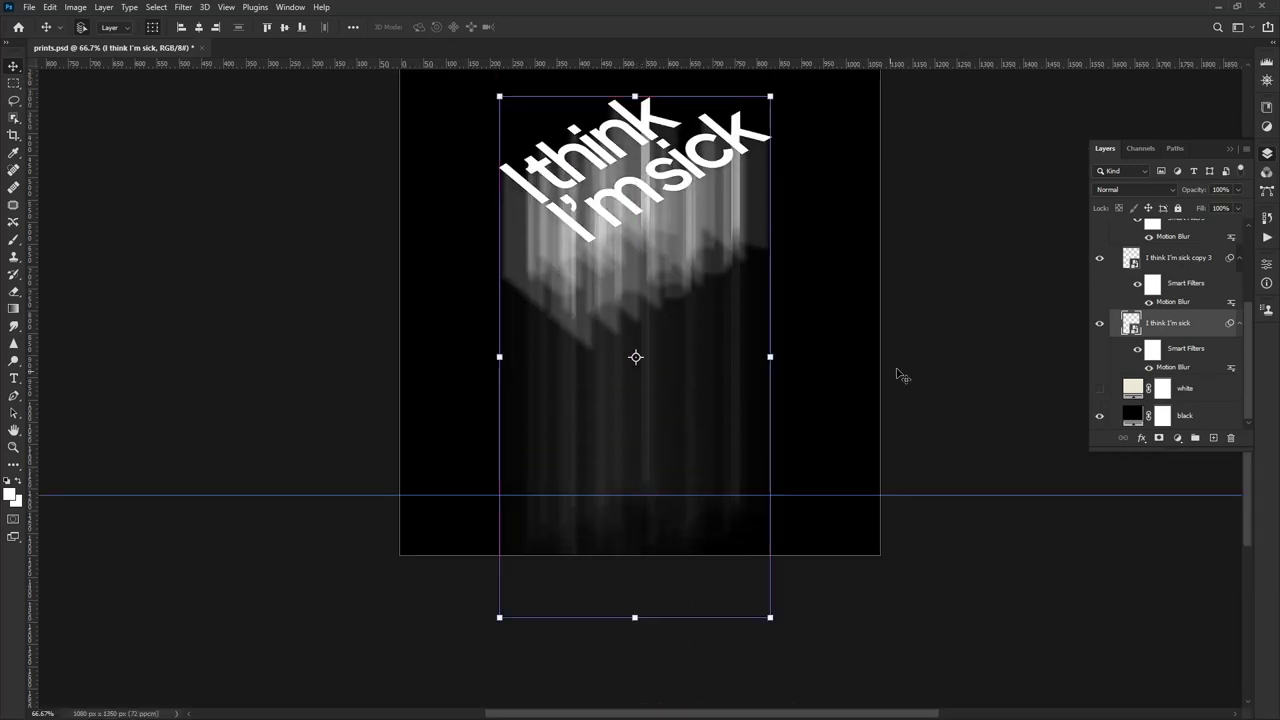
click(972, 358)
Hide the 'I think I'm sick copy 3' layer to compare the result
scroll(957, 399, up, 1)
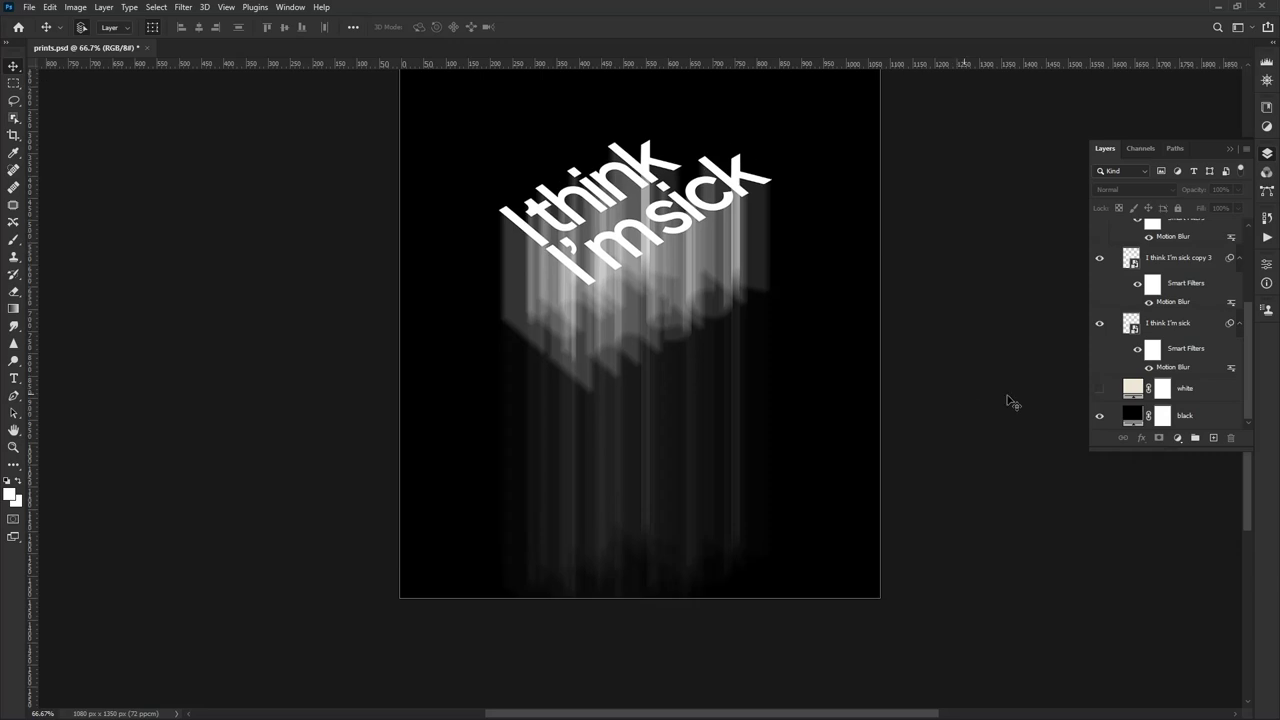
click(1100, 323)
click(1100, 323)
scroll(1128, 331, up, 1)
click(1105, 278)
Show copy 3 again and set its motion blur distance to 550 px
click(1105, 278)
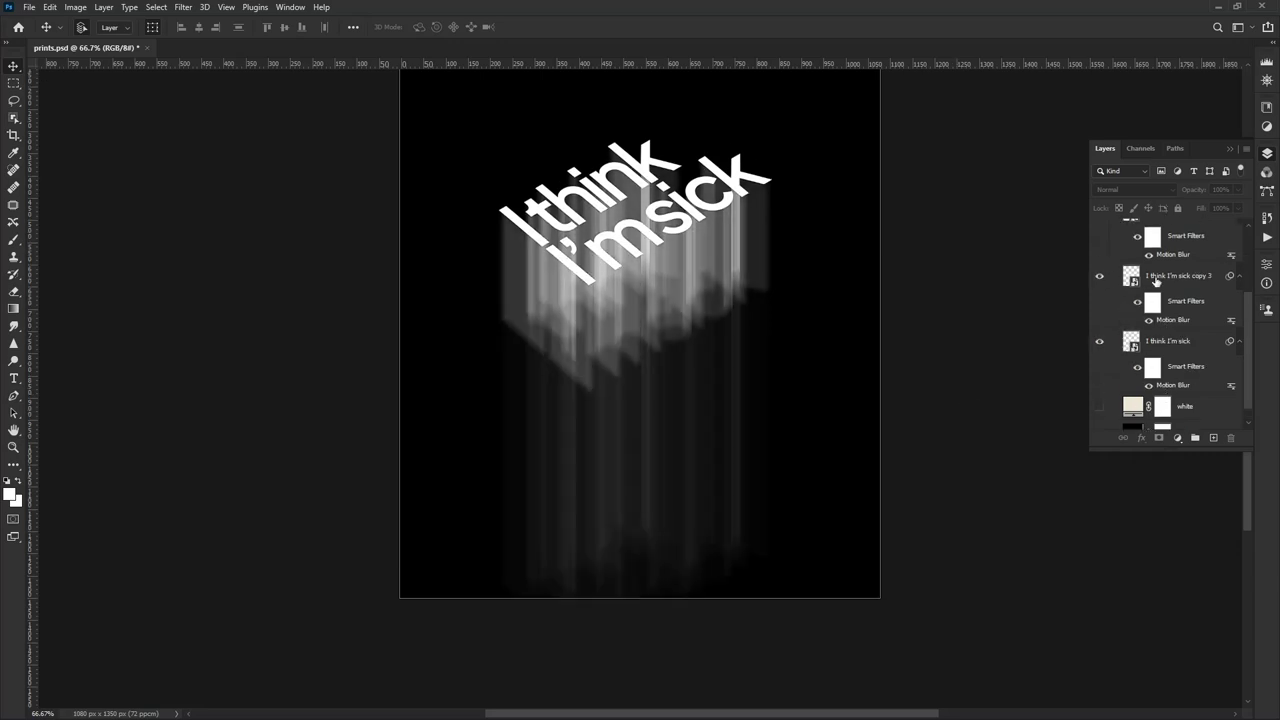
click(1157, 282)
double_click(1174, 320)
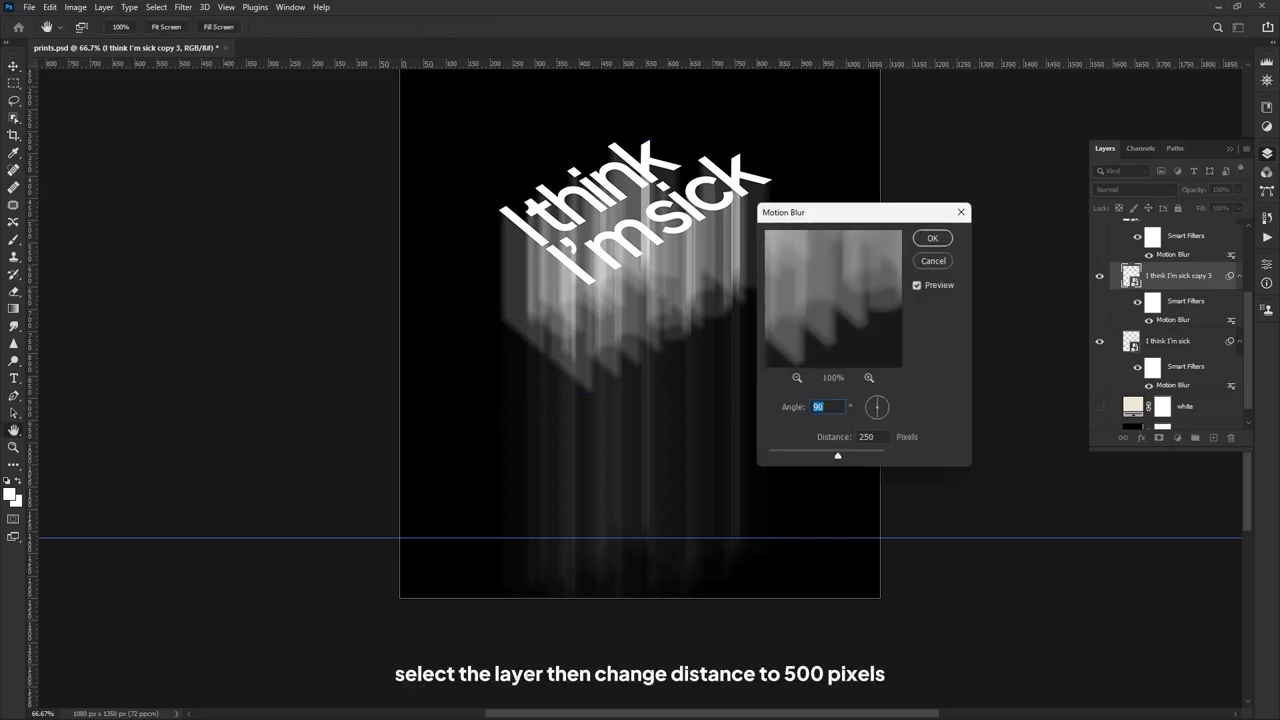
text(550)
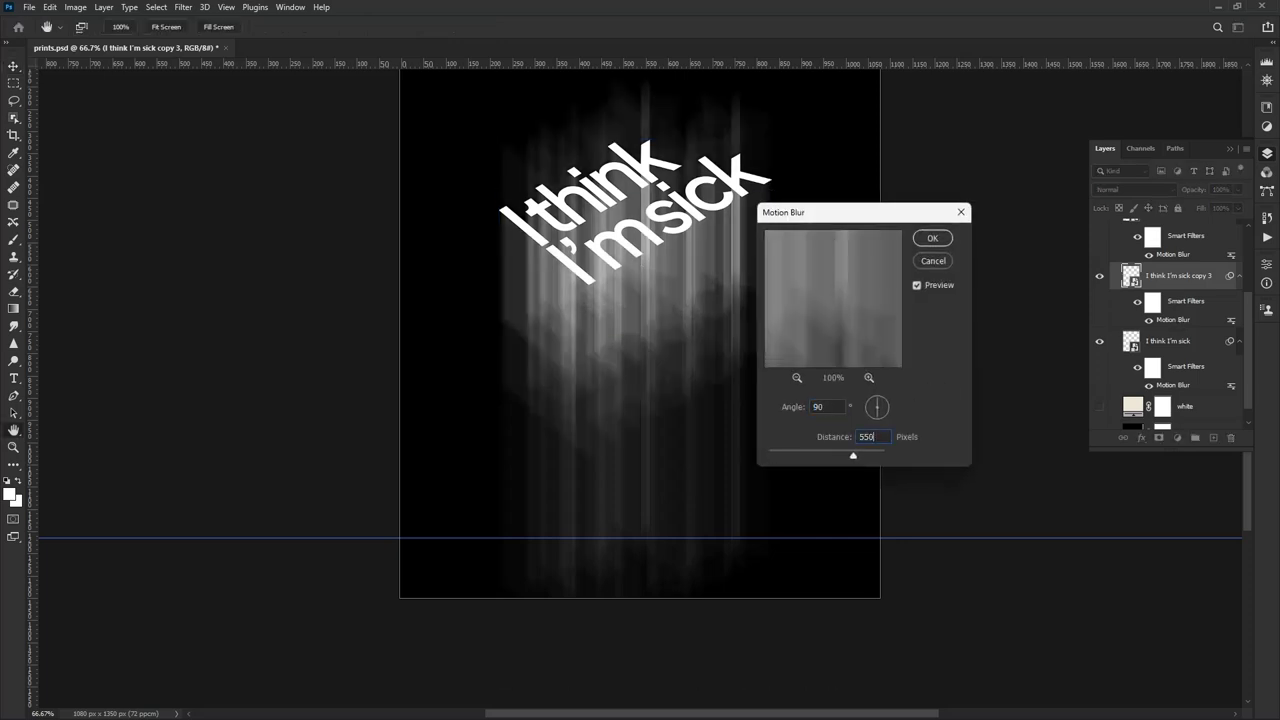
click(931, 238)
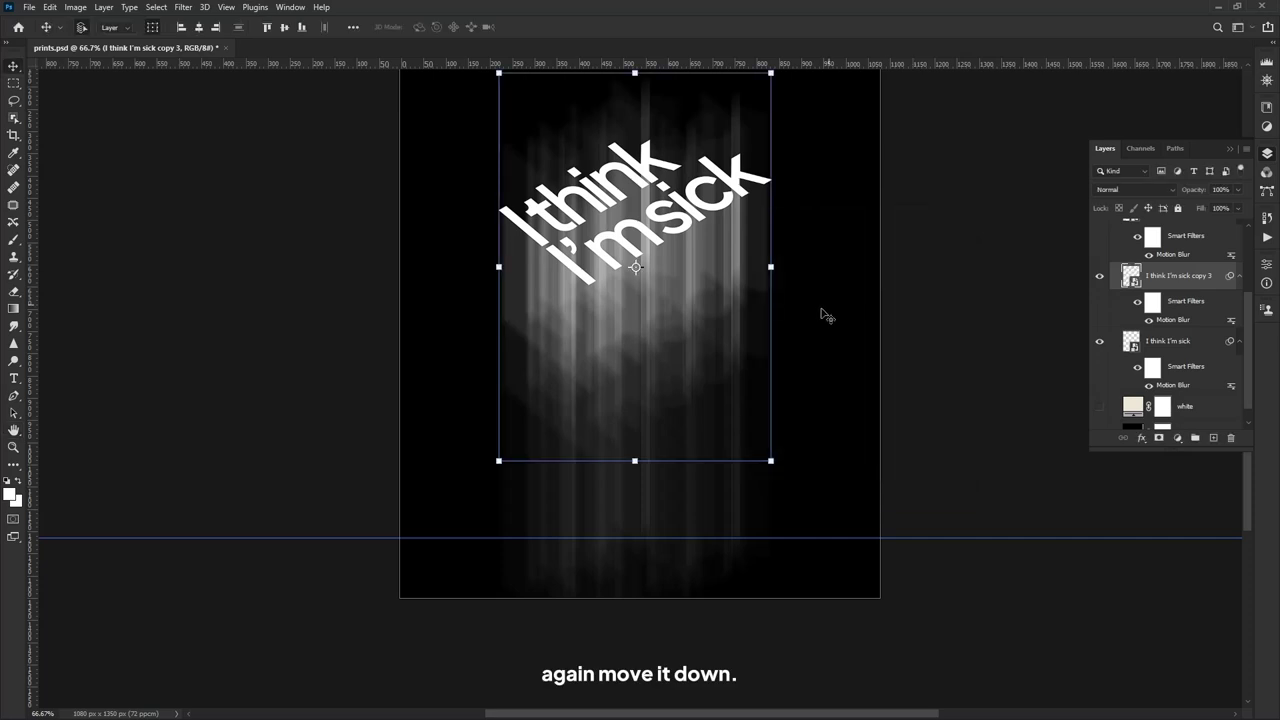
Move the copy 3 layer lower so its trails reach further down
drag(652, 403, 634, 420)
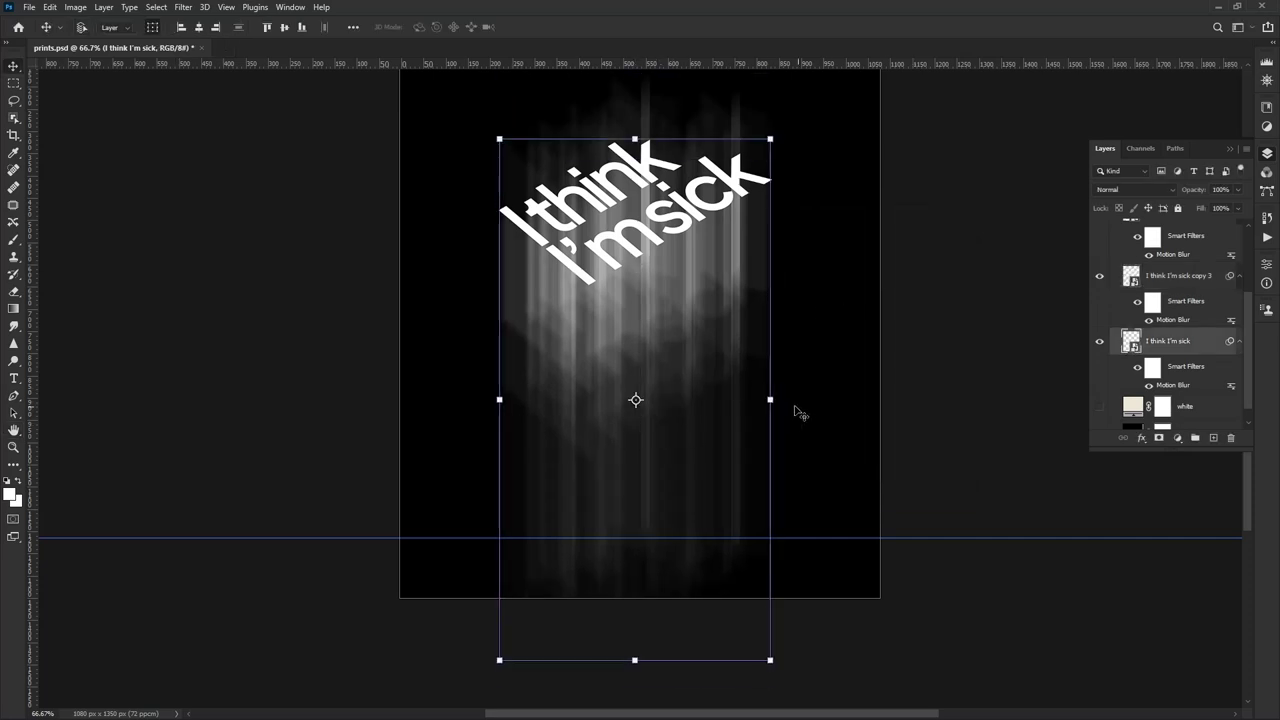
key(alt+bracketleft)
key(alt+bracketright)
key(alt+bracketright)
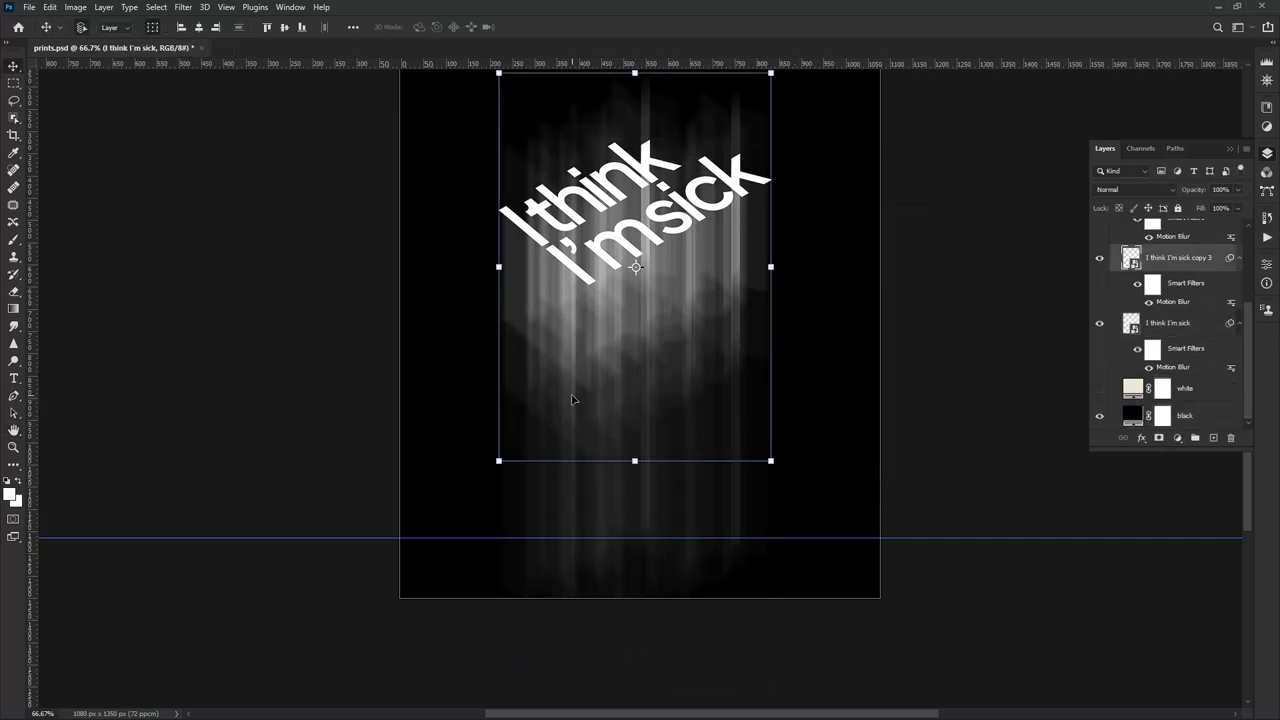
mouse_move(575, 396)
mouse_down()
mouse_move(573, 470)
mouse_move(577, 459)
mouse_up()
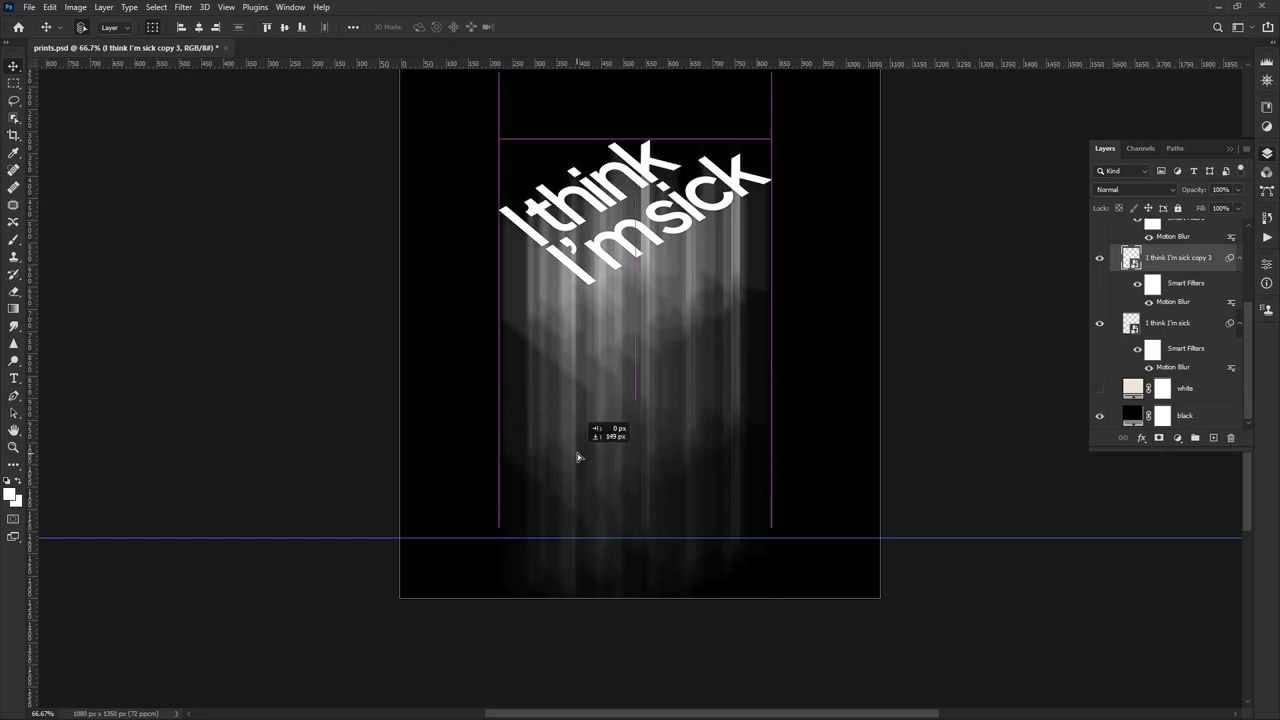
drag(577, 459, 577, 461)
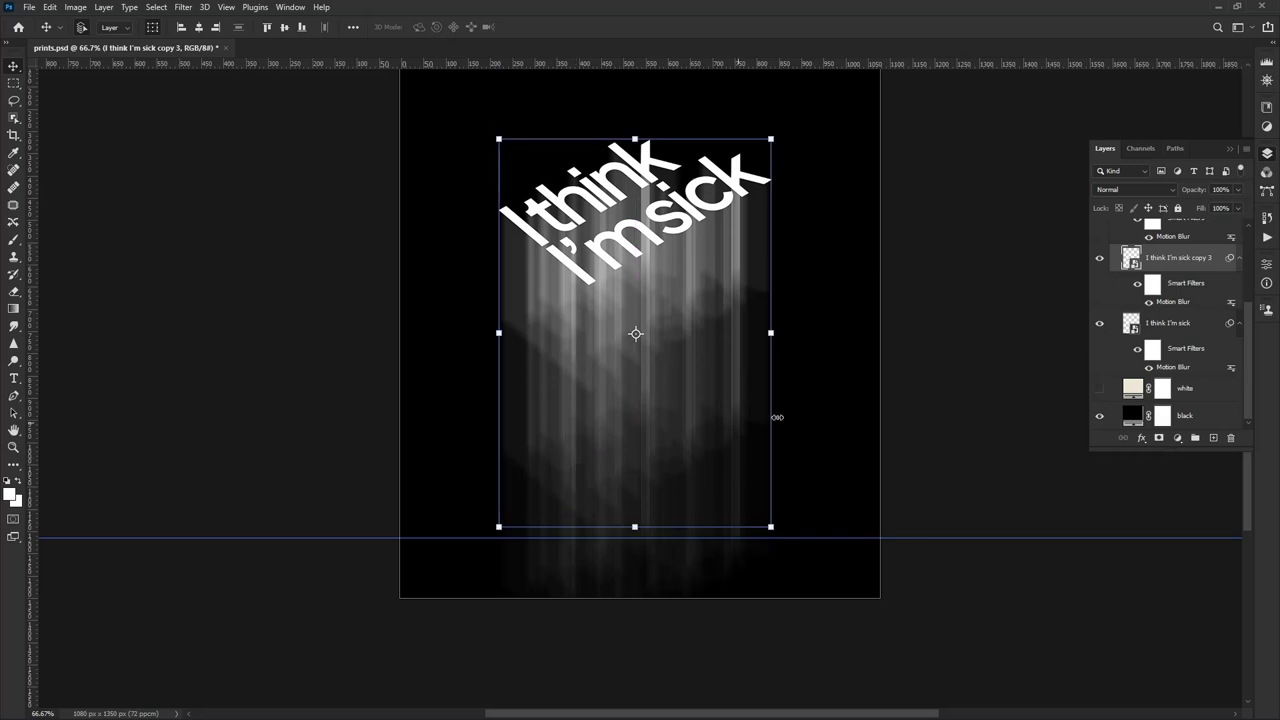
click(912, 405)
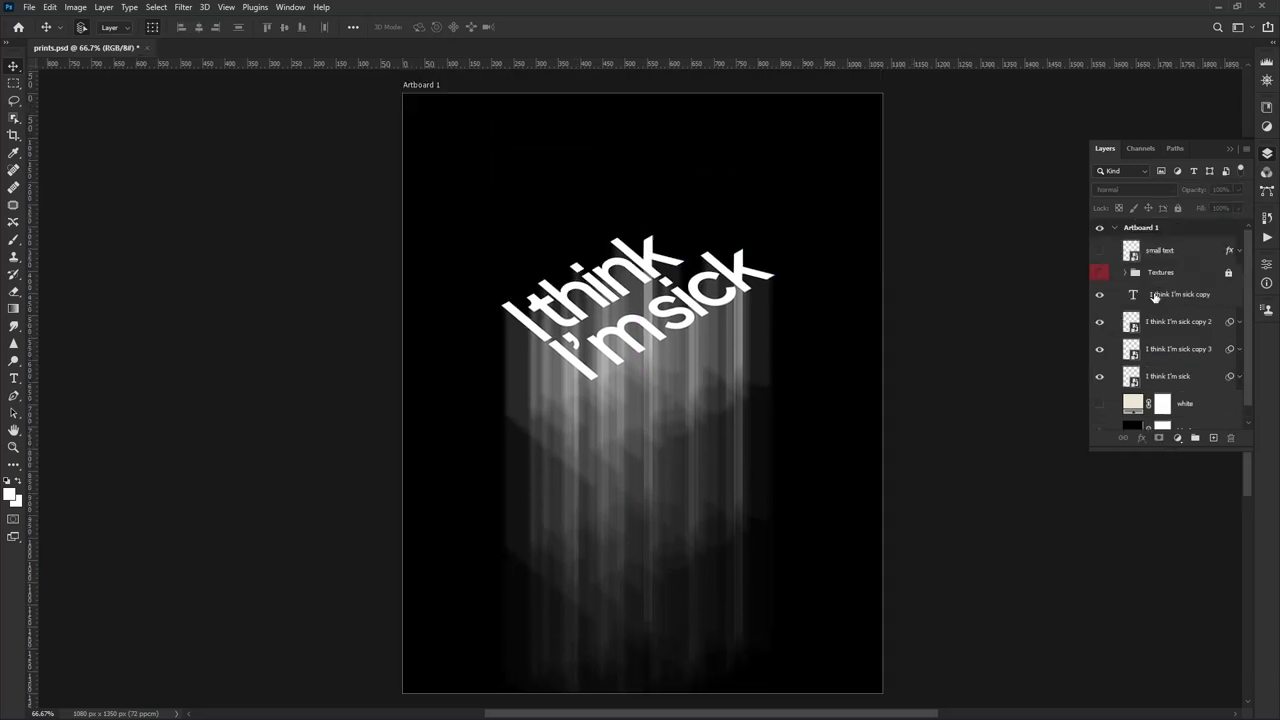
Convert the four 'I think I'm sick' layers into one smart object and nudge it into place
shift+click(1170, 376)
right_click(1173, 370)
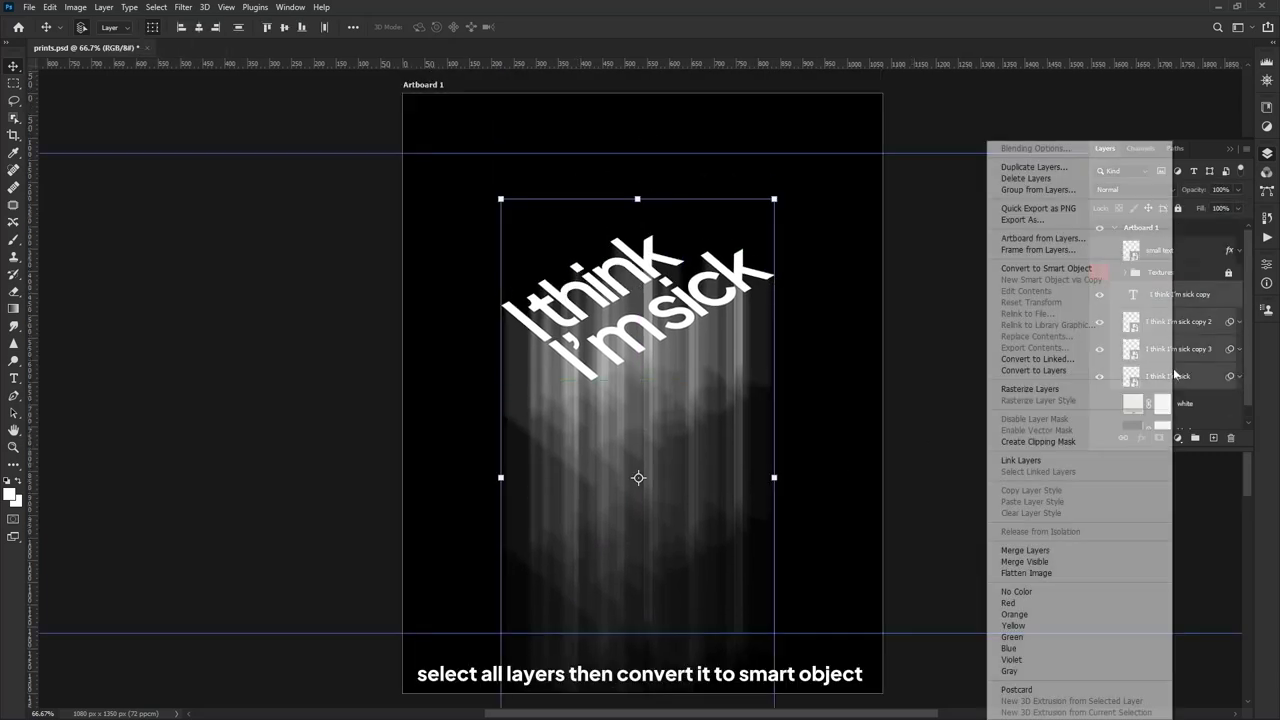
click(1046, 268)
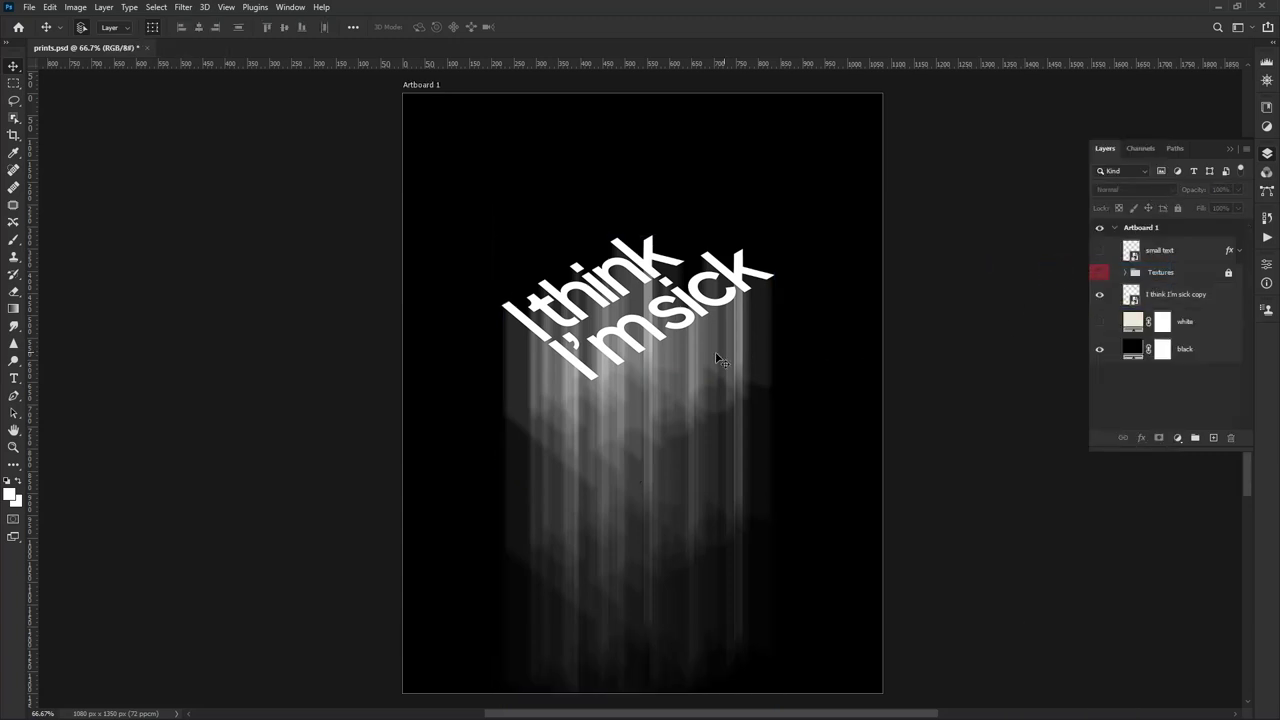
mouse_move(690, 320)
mouse_down()
mouse_move(642, 370)
mouse_move(770, 348)
mouse_up()
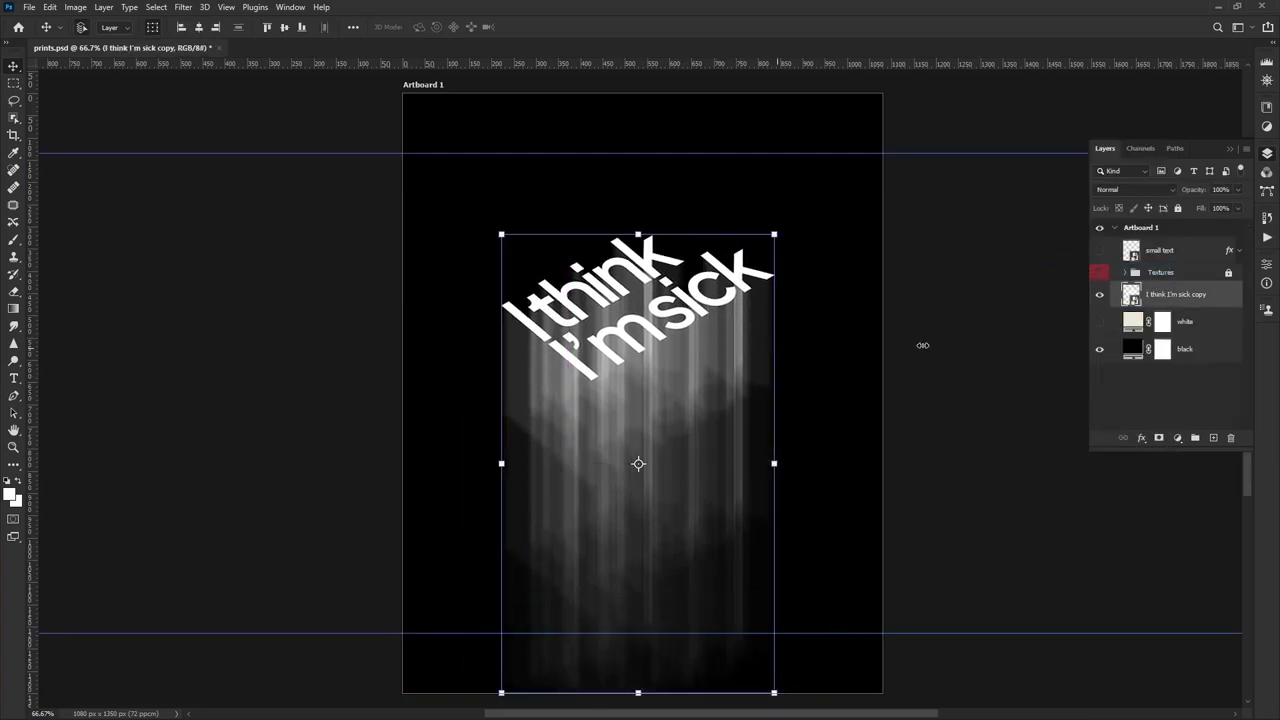
click(930, 352)
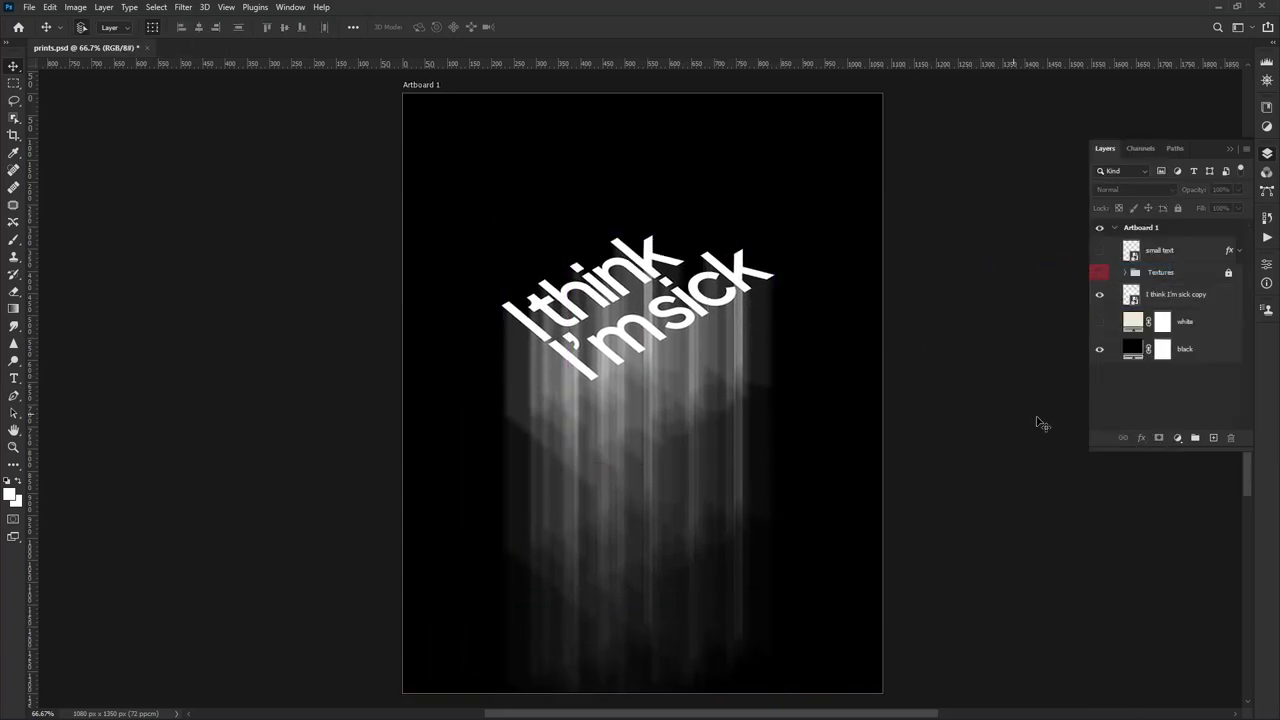
click(1178, 296)
click(1180, 442)
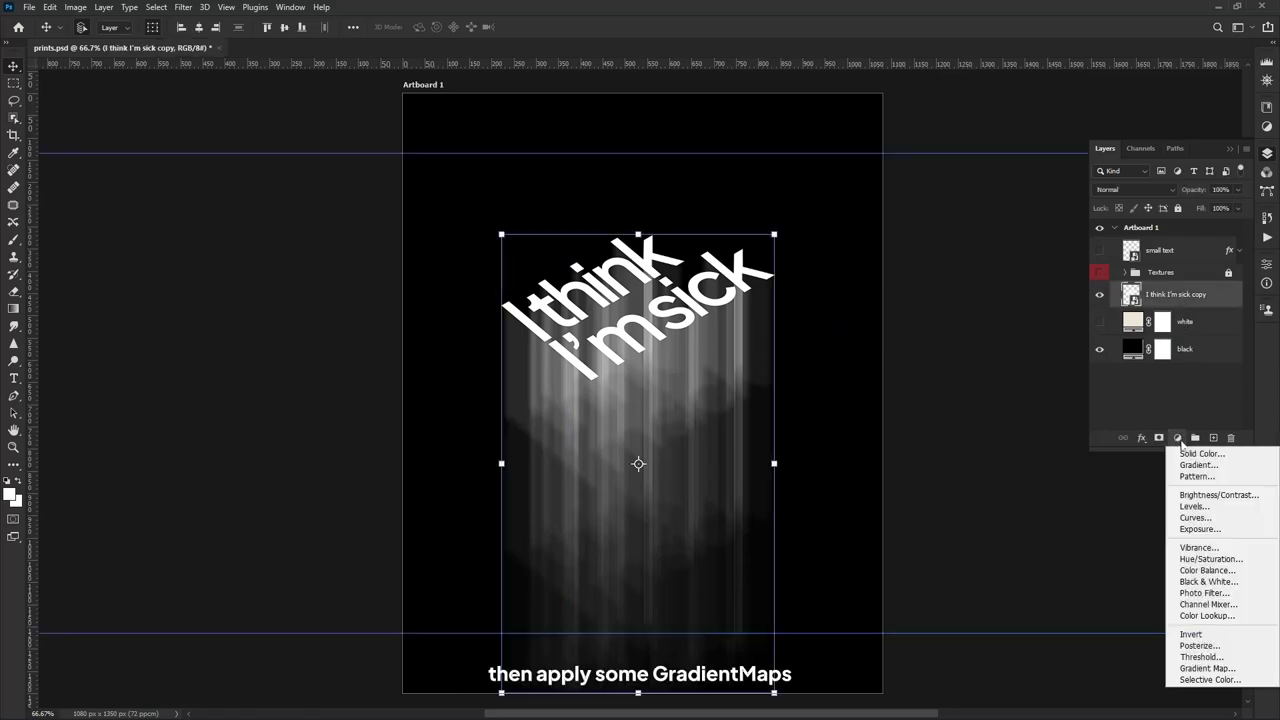
Add a Gradient Map from a black-red-green preset with a near-black stop at 7%
click(1200, 660)
click(946, 215)
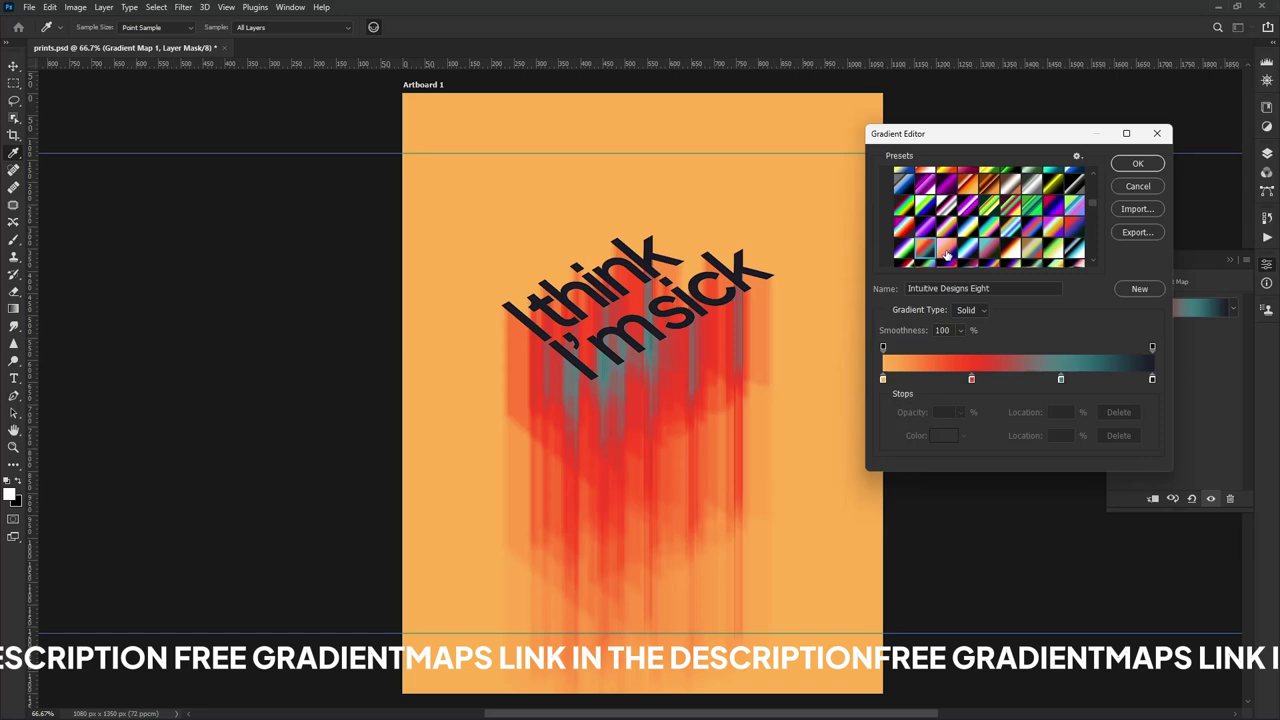
click(946, 255)
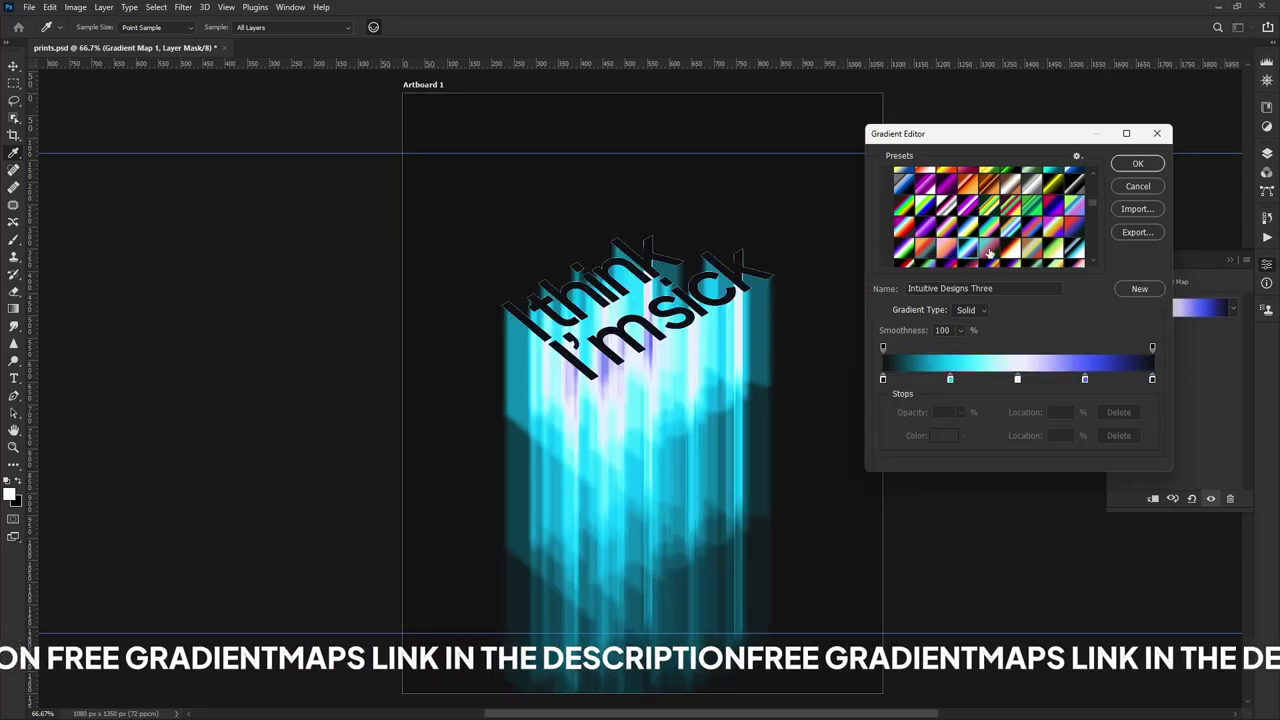
scroll(990, 215, down, 2)
click(990, 250)
double_click(911, 380)
text(2)
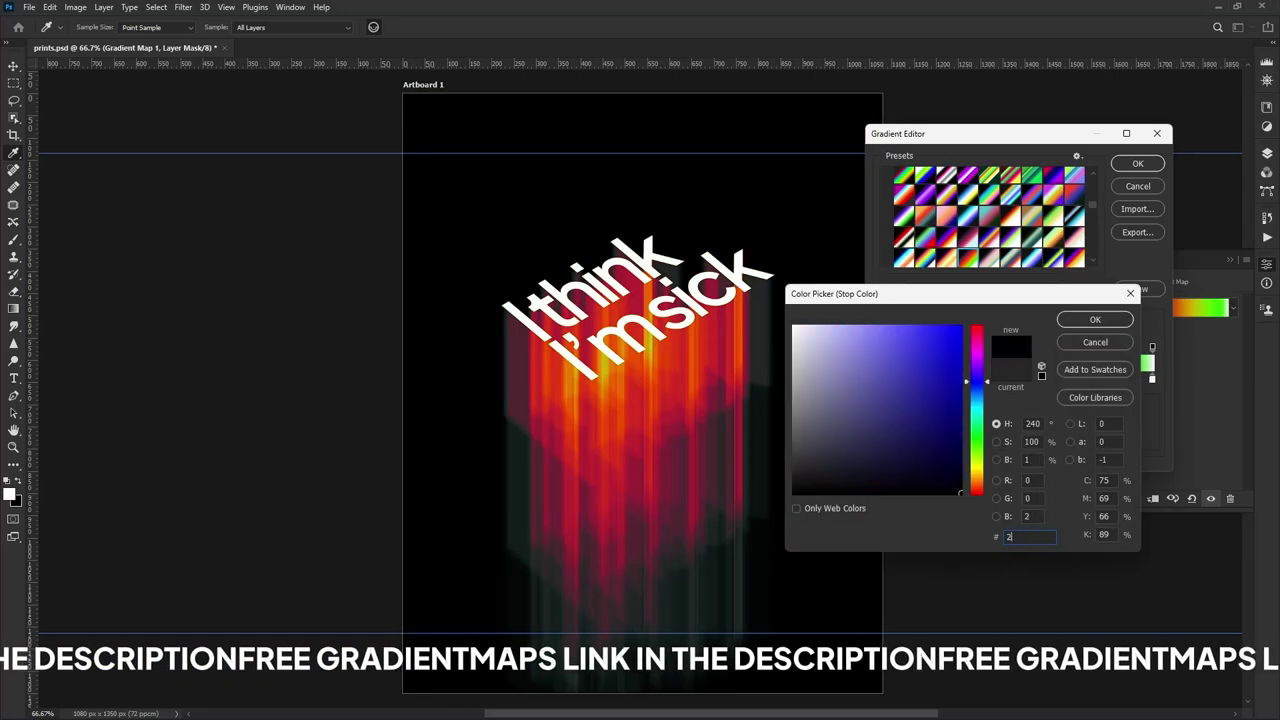
click(1040, 340)
click(1105, 318)
drag(911, 380, 895, 380)
Refine the stops: leftmost at 2%, green removed, yellow at 66%, and accept
double_click(888, 380)
click(812, 478)
key(Return)
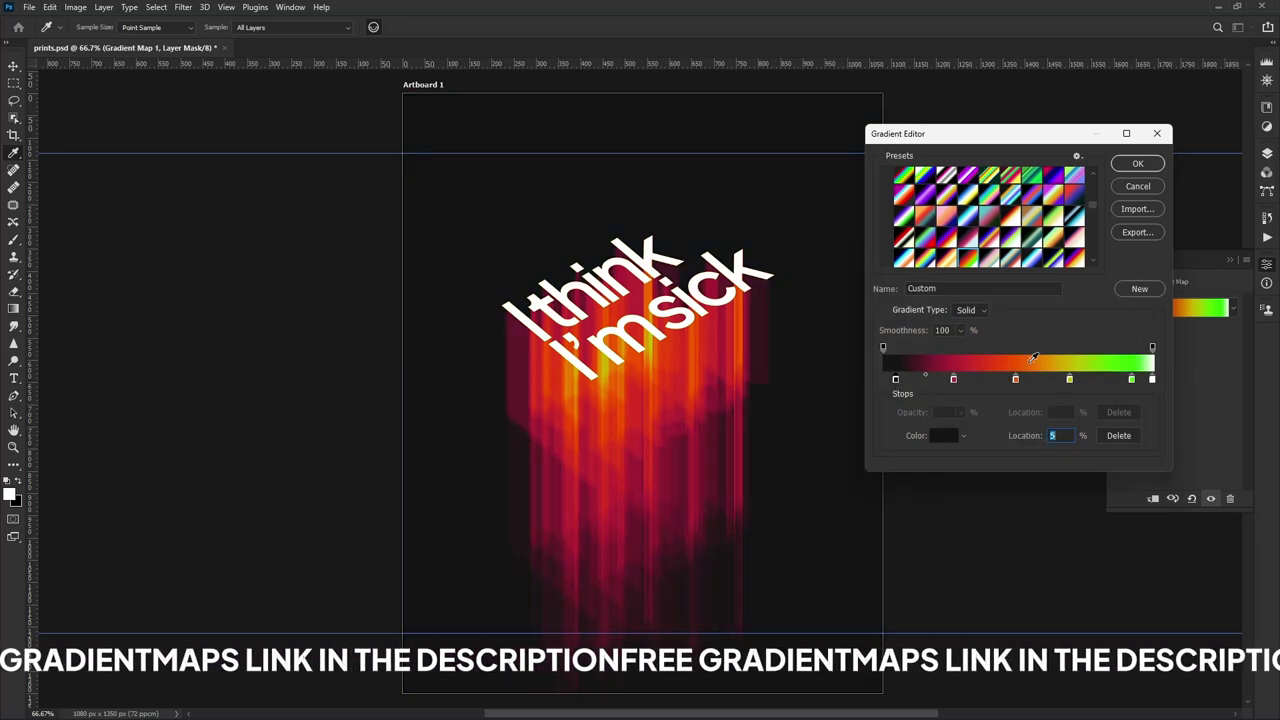
drag(1131, 380, 1131, 420)
drag(1072, 380, 1063, 378)
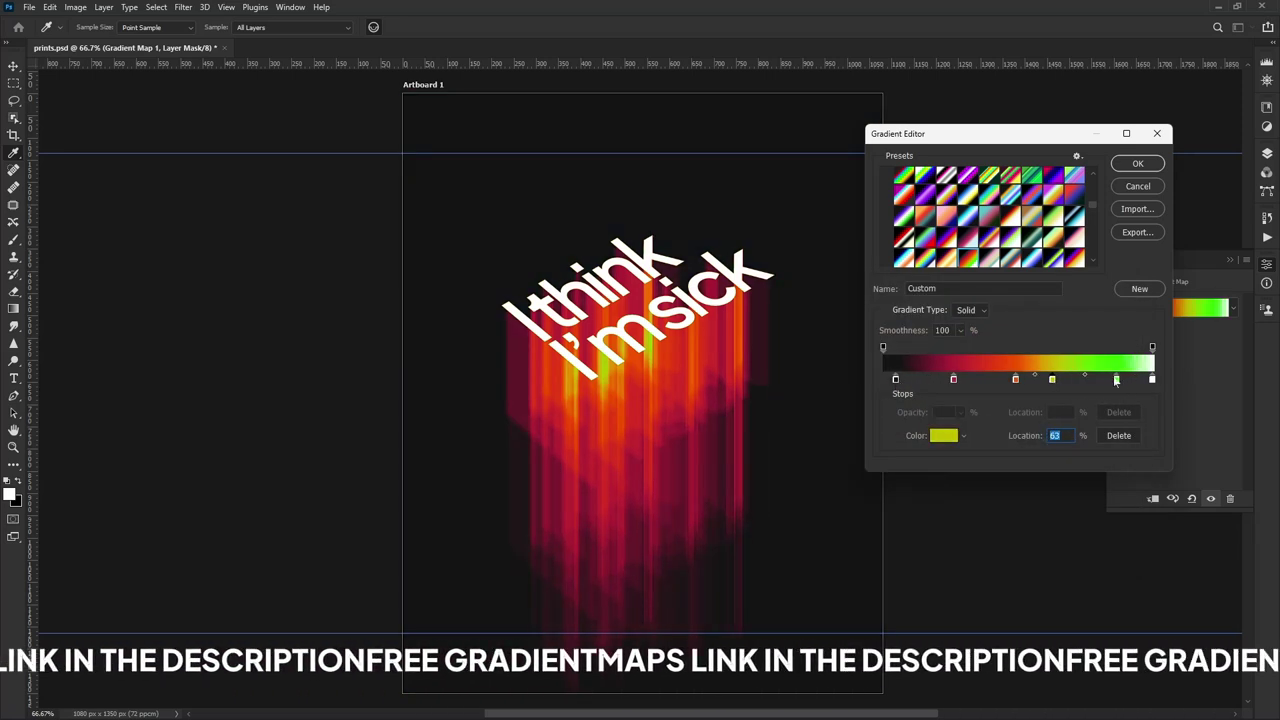
click(1015, 380)
click(1137, 163)
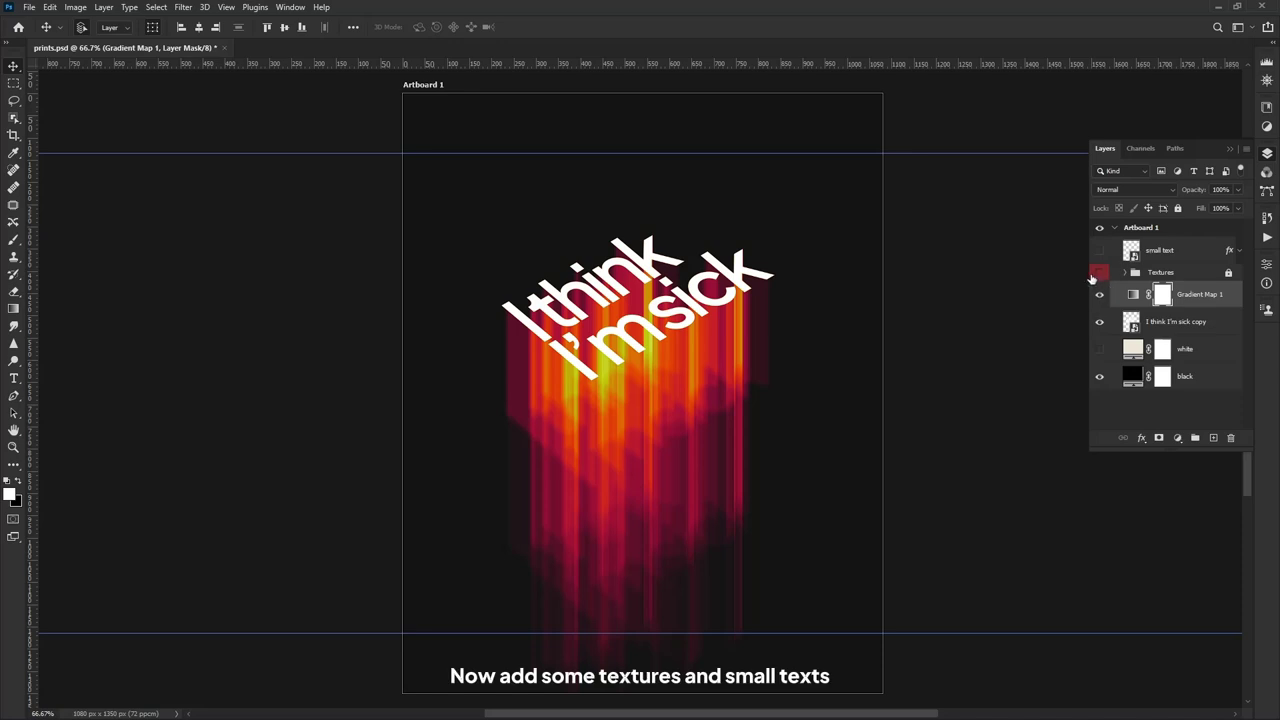
Show the Textures group and the small caption text on the poster
click(1100, 273)
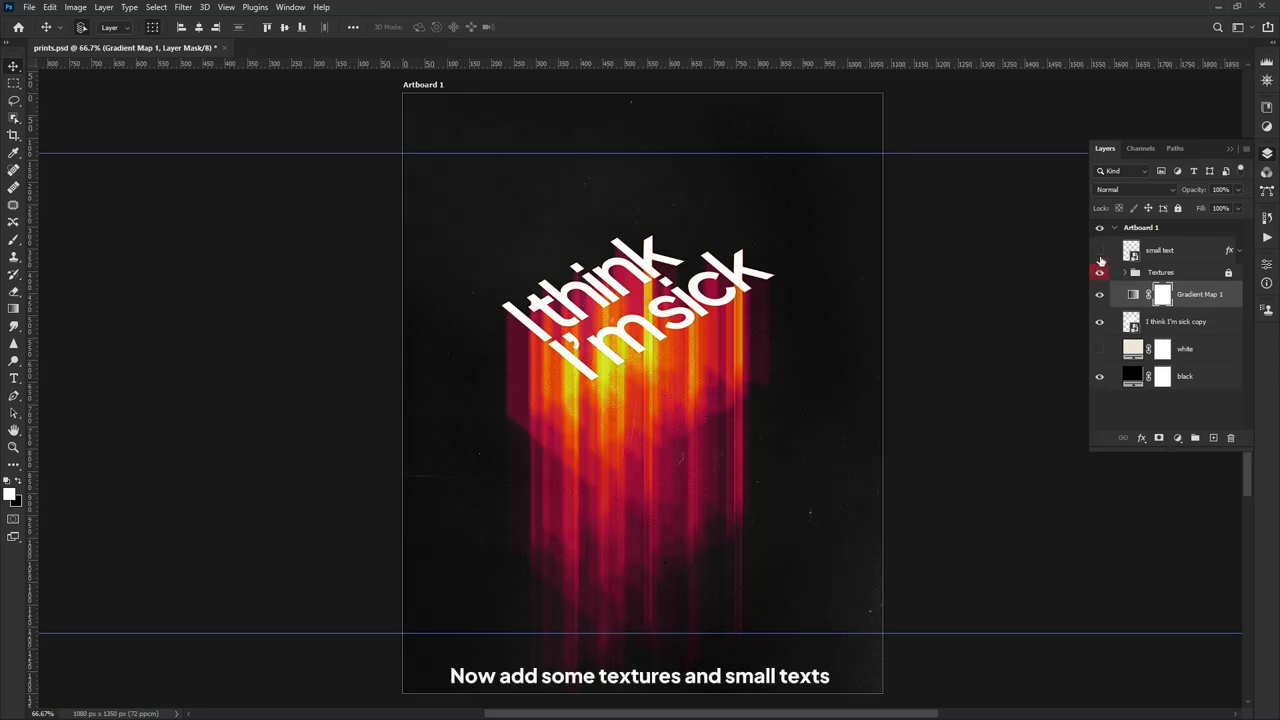
click(1100, 251)
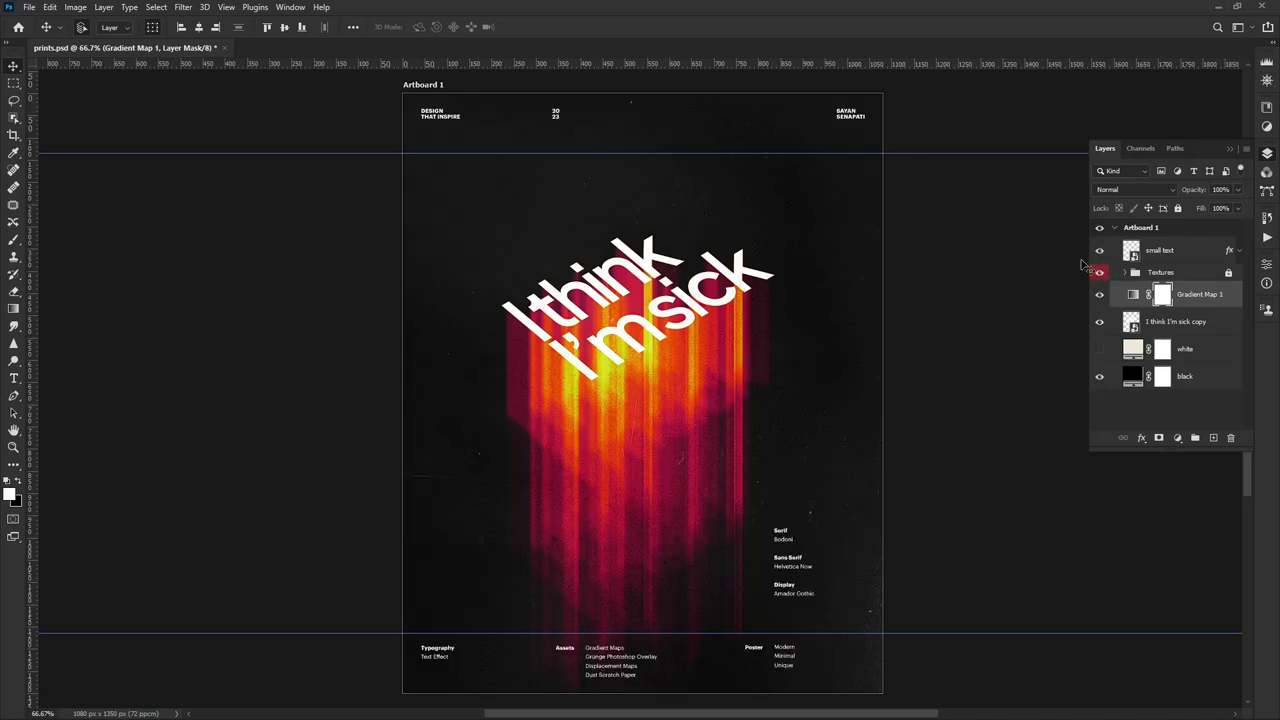
click(1020, 286)
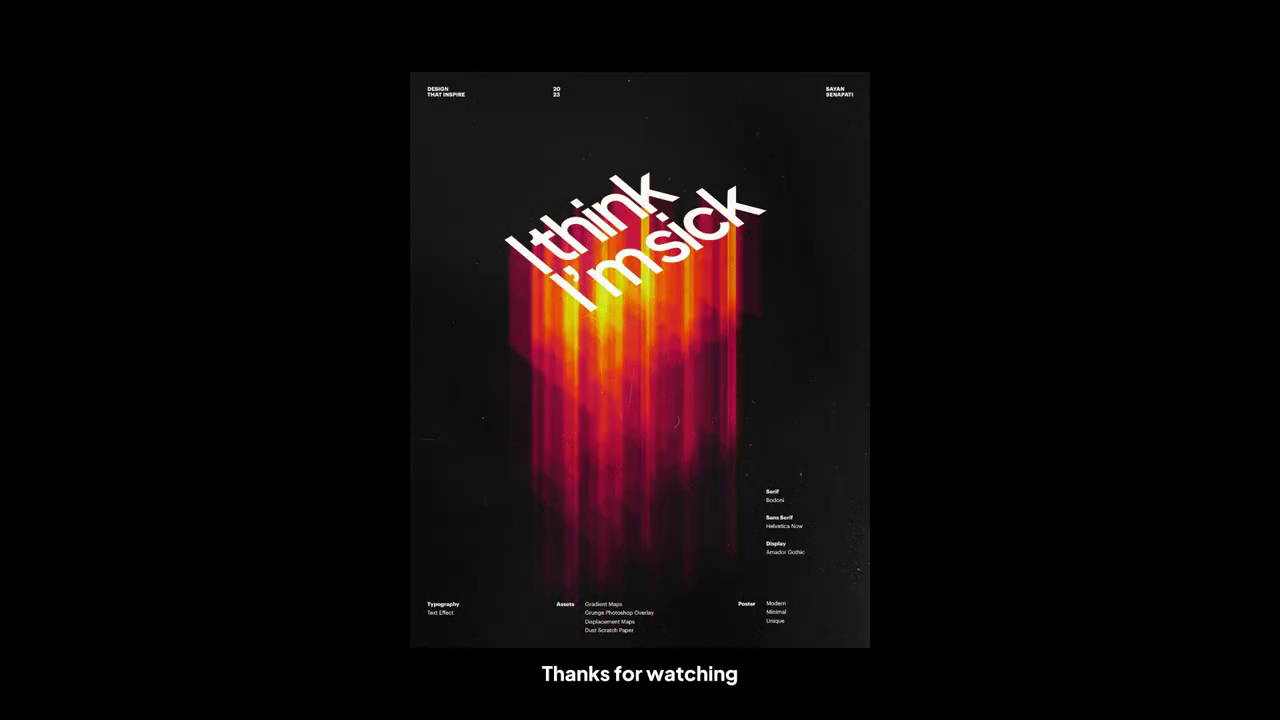